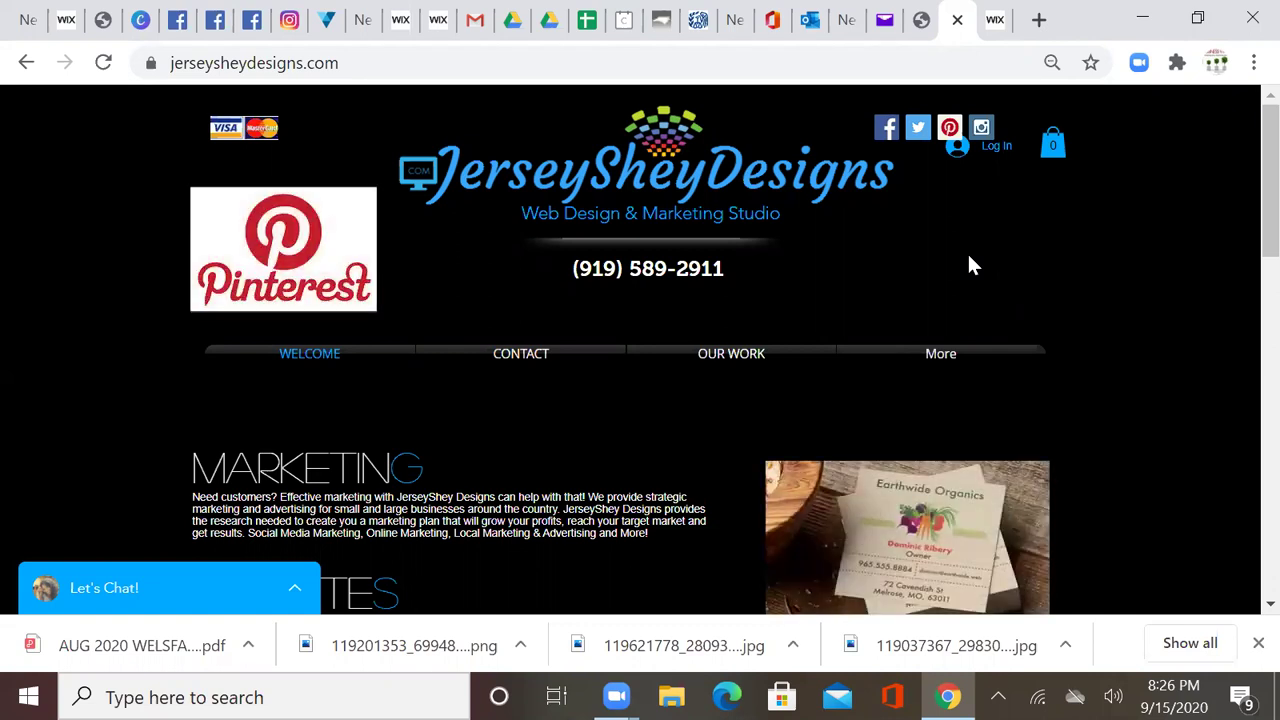
Open the Wix sign-in form and log in with the saved e-mail and password of the account that owns the tailored site
{"action": "left_click", "coordinate": [997, 20]}
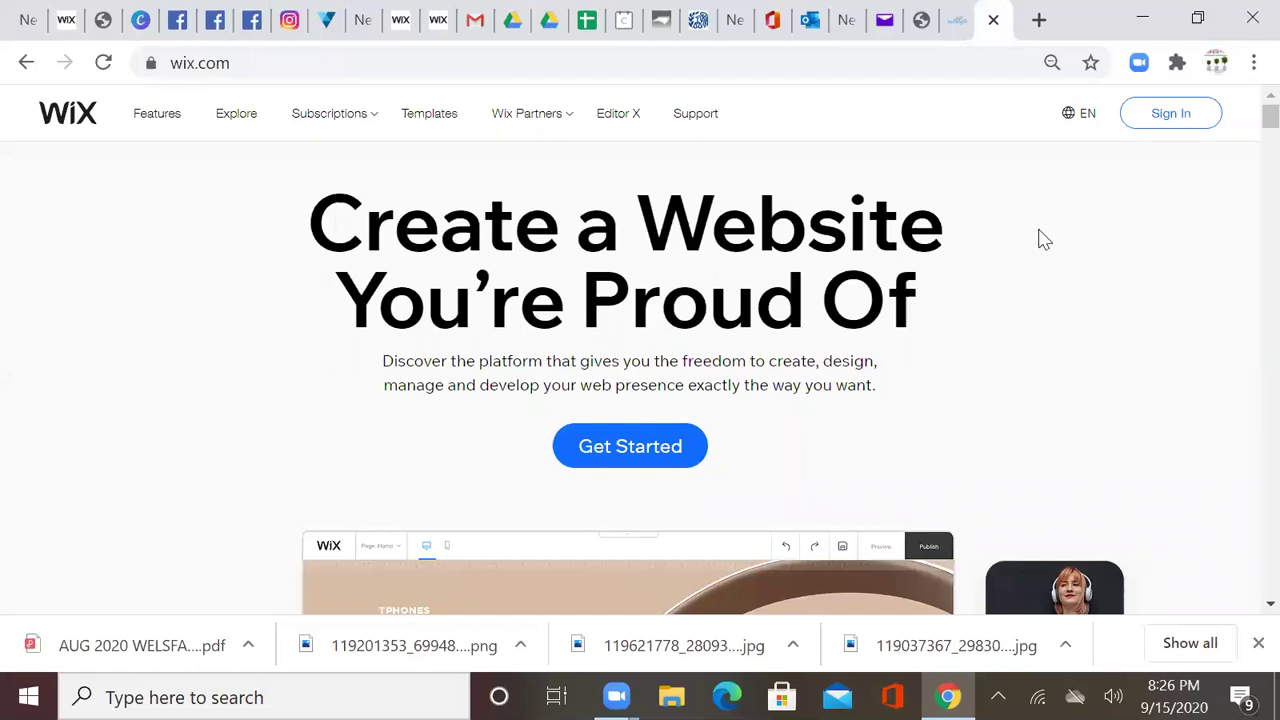
{"action": "left_click", "coordinate": [1160, 114]}
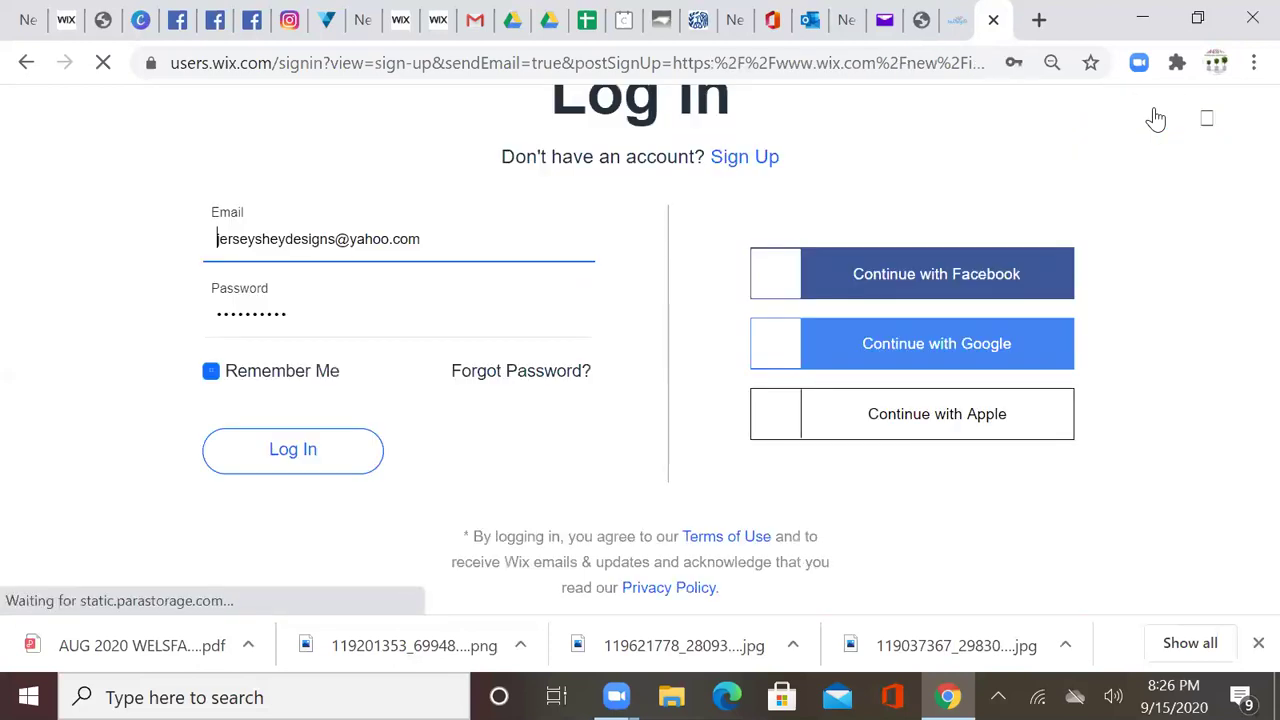
{"action": "triple_click", "coordinate": [400, 249]}
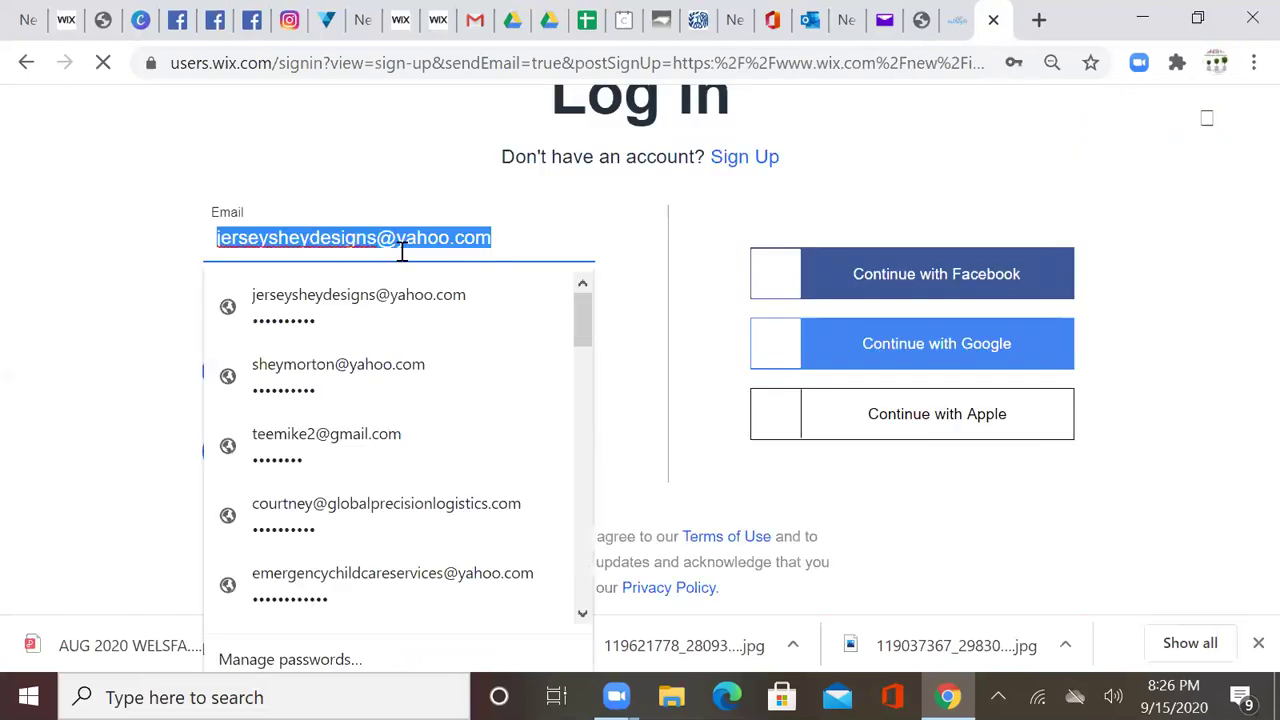
{"action": "scroll", "coordinate": [246, 409], "scroll_direction": "down", "scroll_amount": 2}
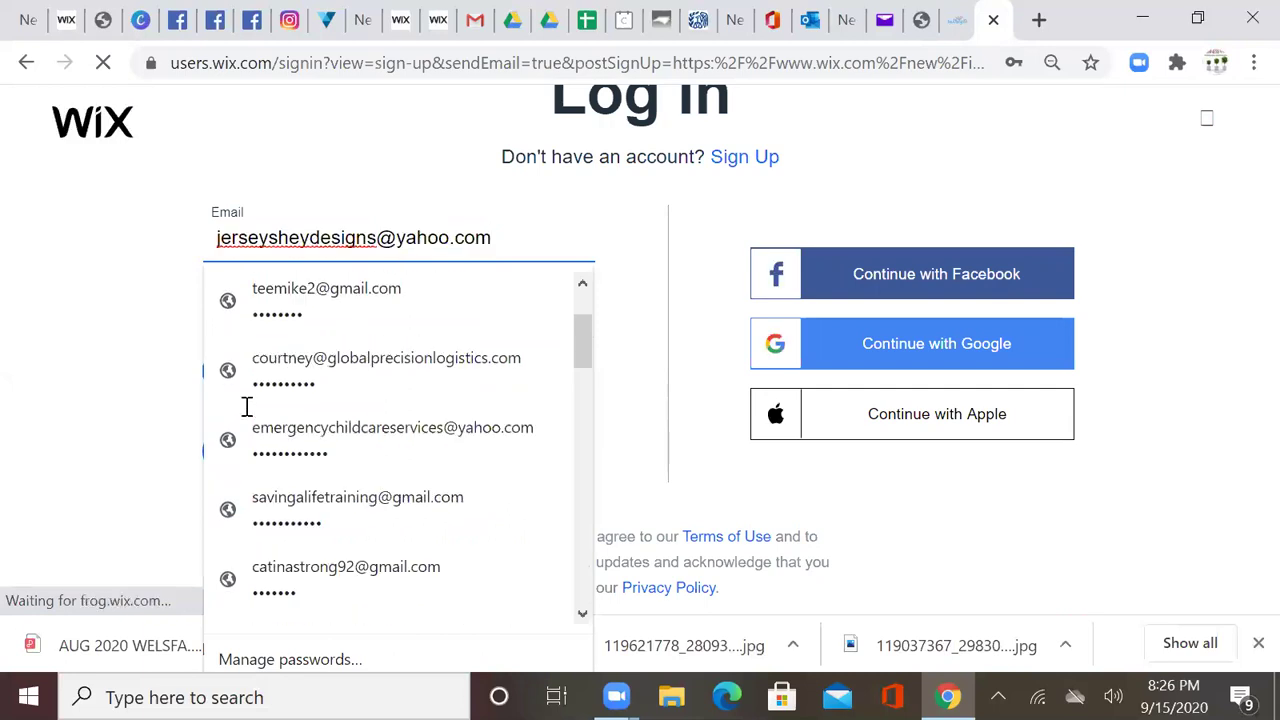
{"action": "scroll", "coordinate": [238, 400], "scroll_direction": "down", "scroll_amount": 2}
{"action": "scroll", "coordinate": [238, 400], "scroll_direction": "down", "scroll_amount": 1}
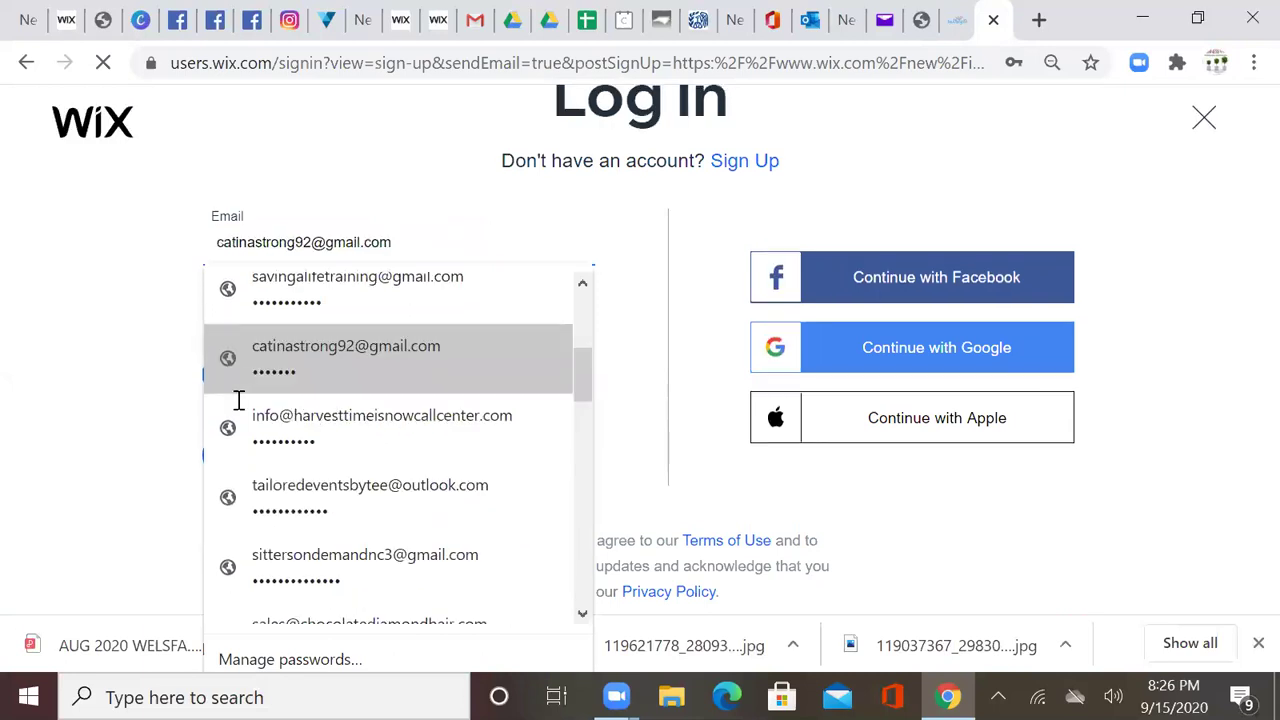
{"action": "scroll", "coordinate": [239, 430], "scroll_direction": "down", "scroll_amount": 2}
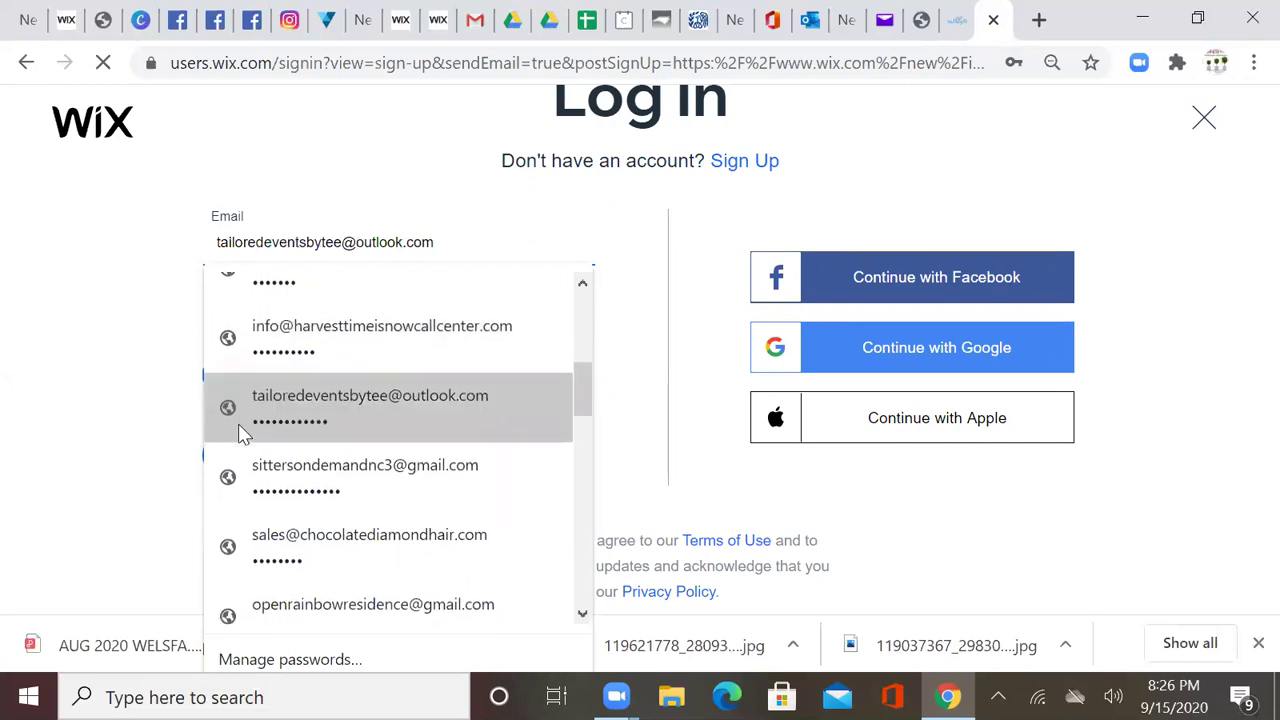
{"action": "scroll", "coordinate": [232, 400], "scroll_direction": "down", "scroll_amount": 1}
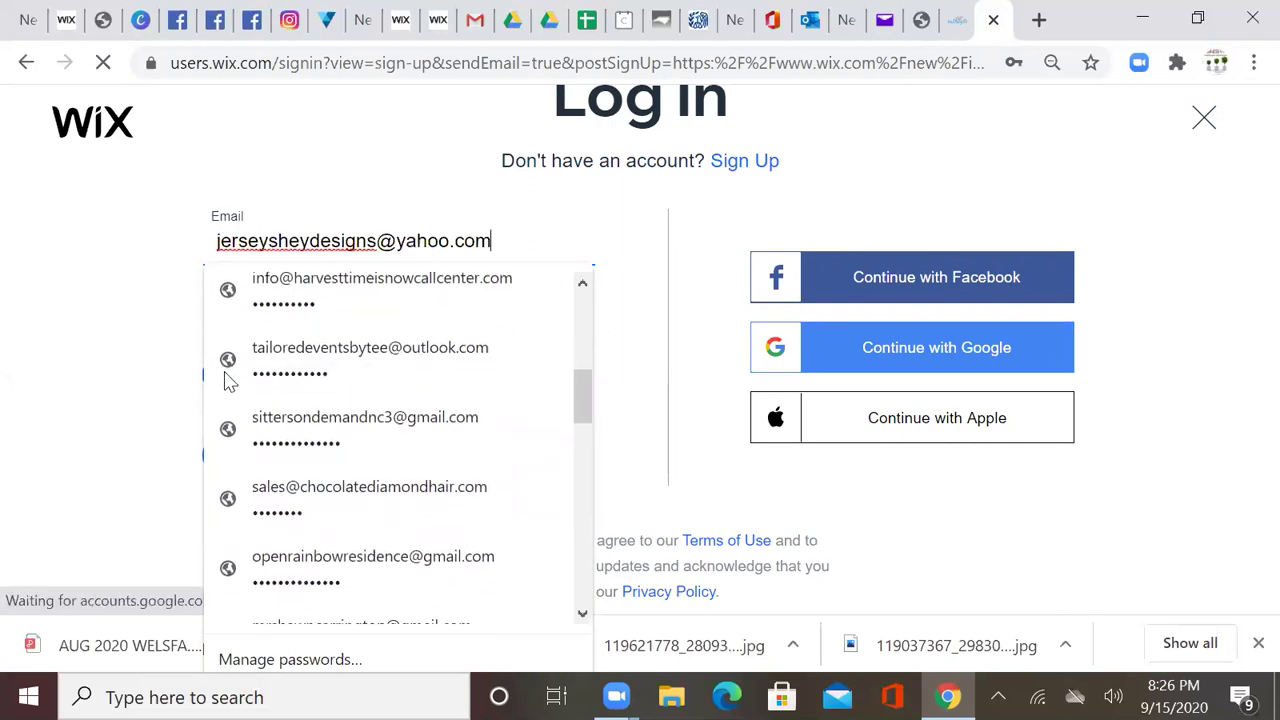
{"action": "left_click", "coordinate": [228, 380]}
{"action": "key", "text": "Return"}
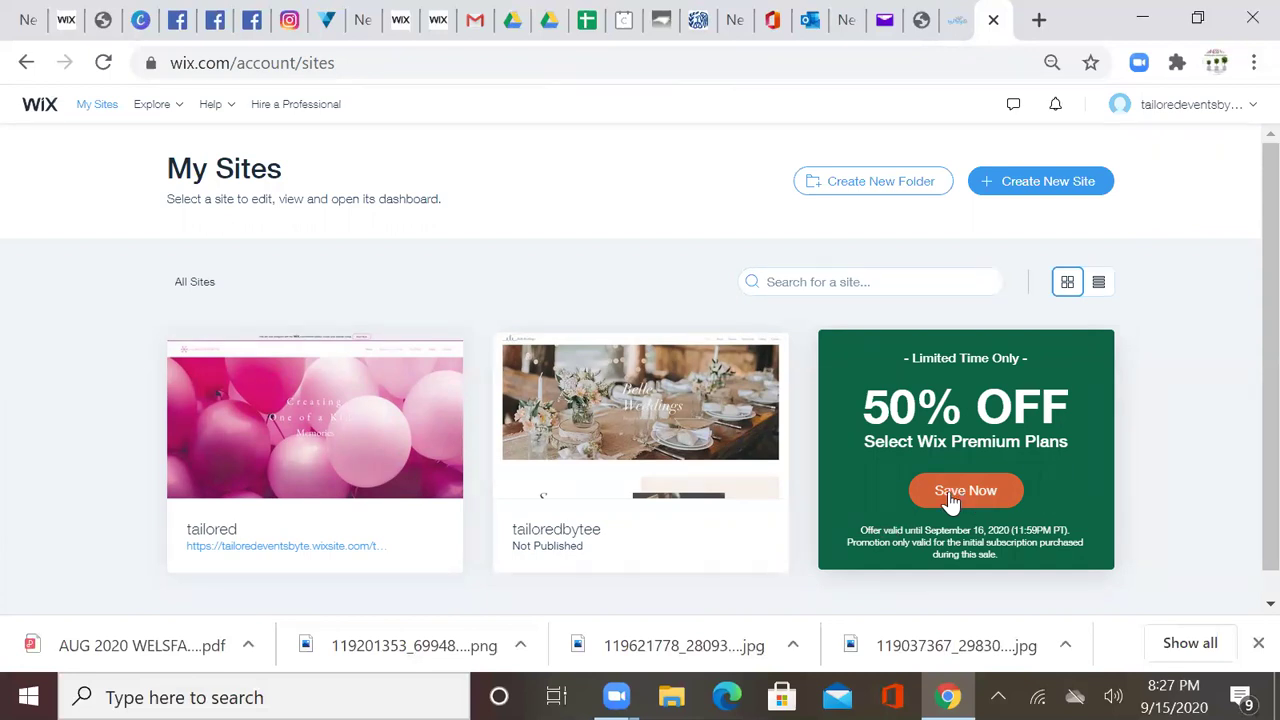
Open the 50% off premium plan offer for the tailored site and view its website plans
{"action": "left_click", "coordinate": [949, 491]}
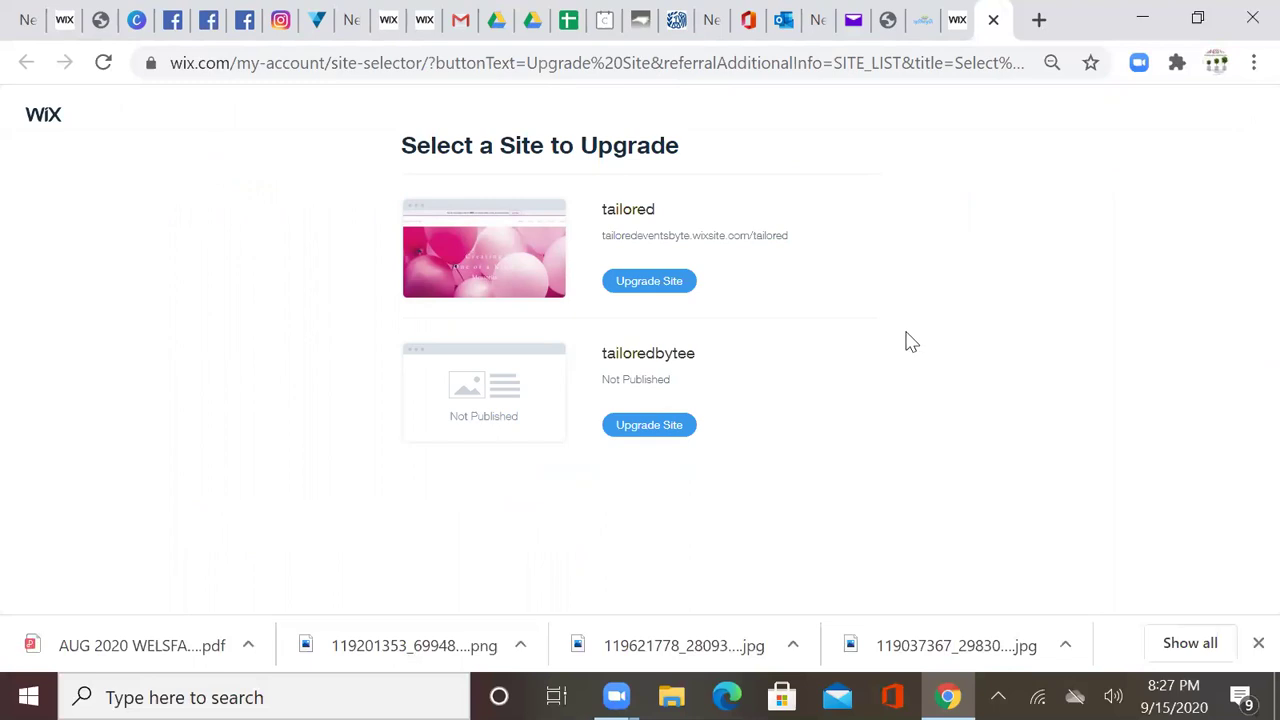
{"action": "left_click", "coordinate": [645, 290]}
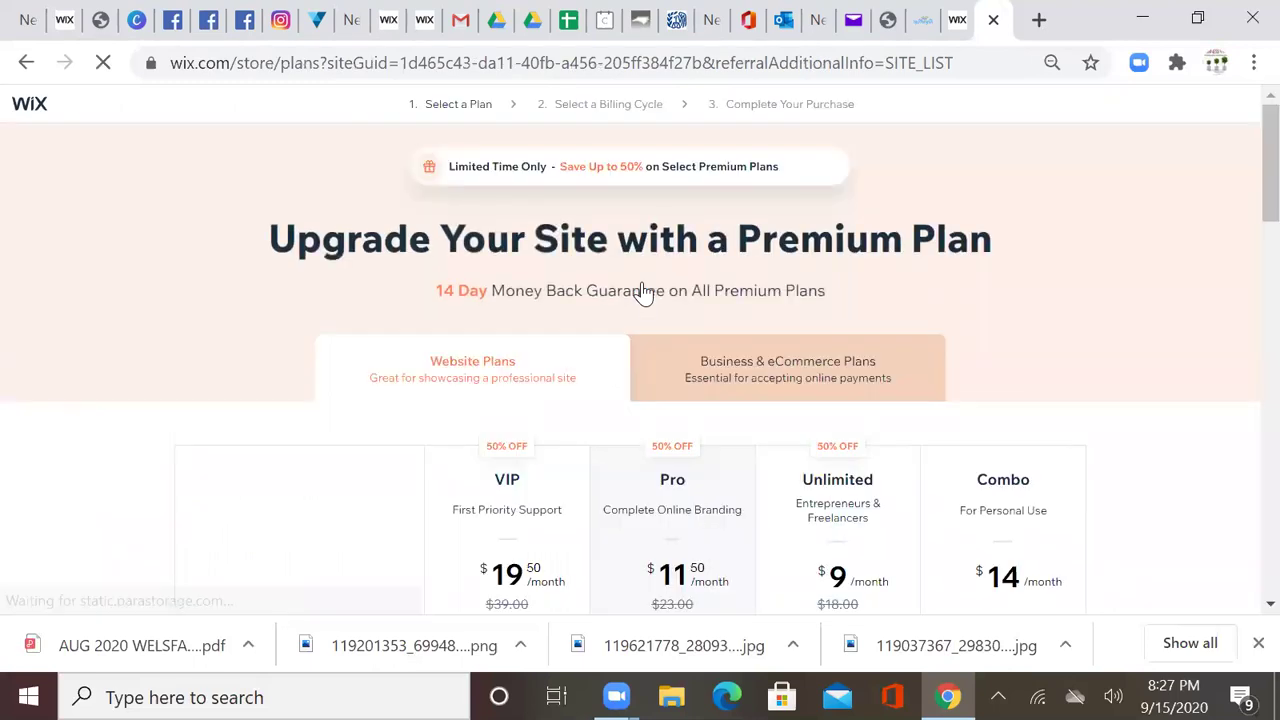
{"action": "scroll", "coordinate": [645, 290], "scroll_direction": "down", "scroll_amount": 2}
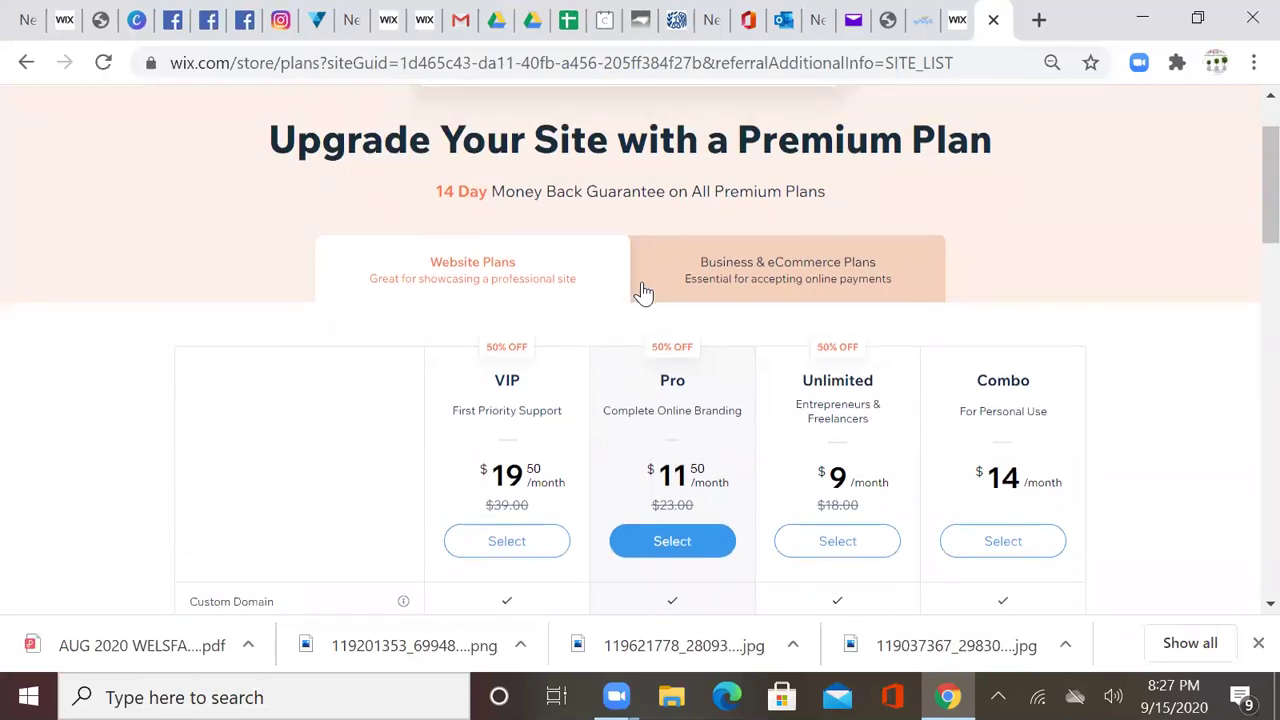
{"action": "scroll", "coordinate": [643, 291], "scroll_direction": "down", "scroll_amount": 2}
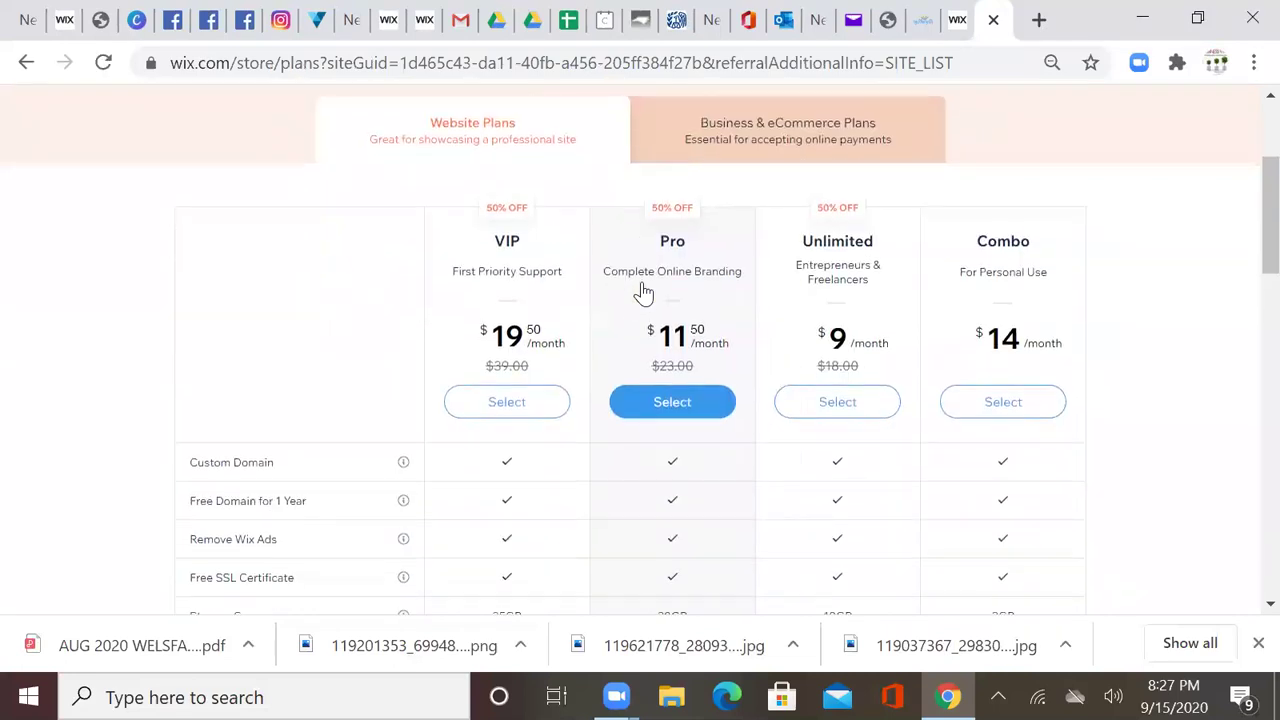
{"action": "scroll", "coordinate": [643, 290], "scroll_direction": "down", "scroll_amount": 1}
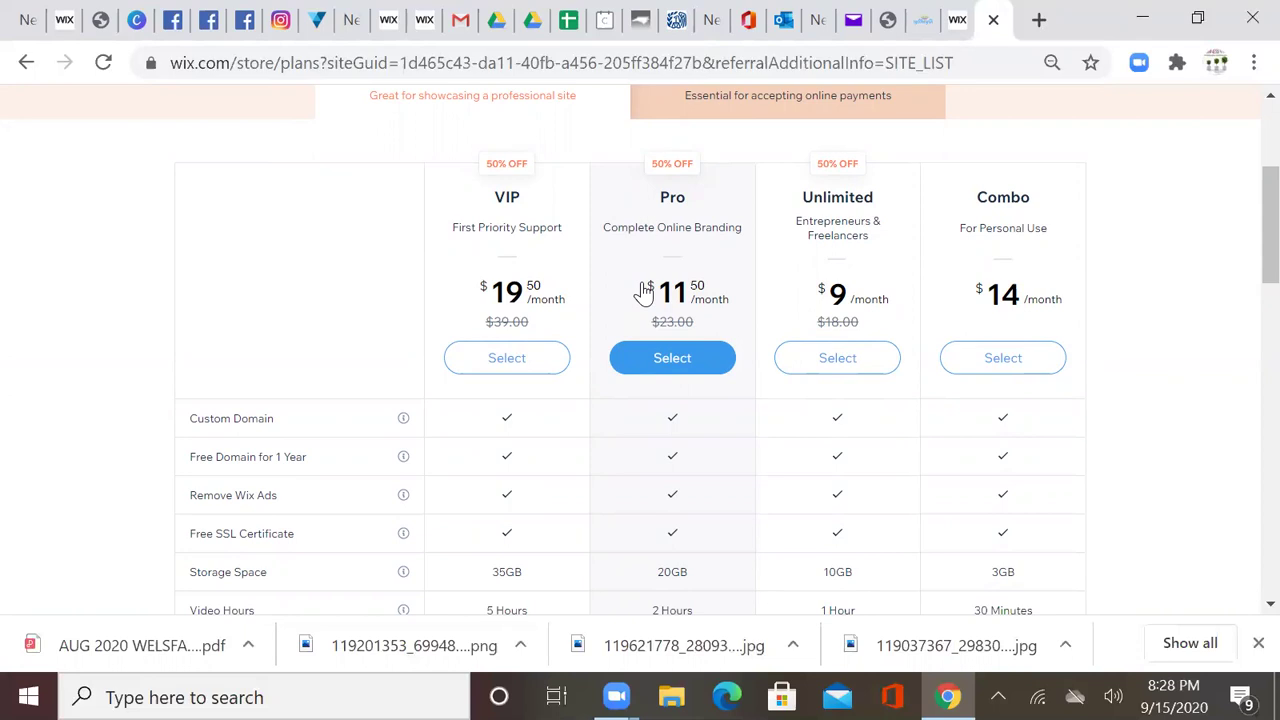
Check the billing cycles offered for the Unlimited website plan and return to the plan comparison
{"action": "left_click", "coordinate": [834, 360]}
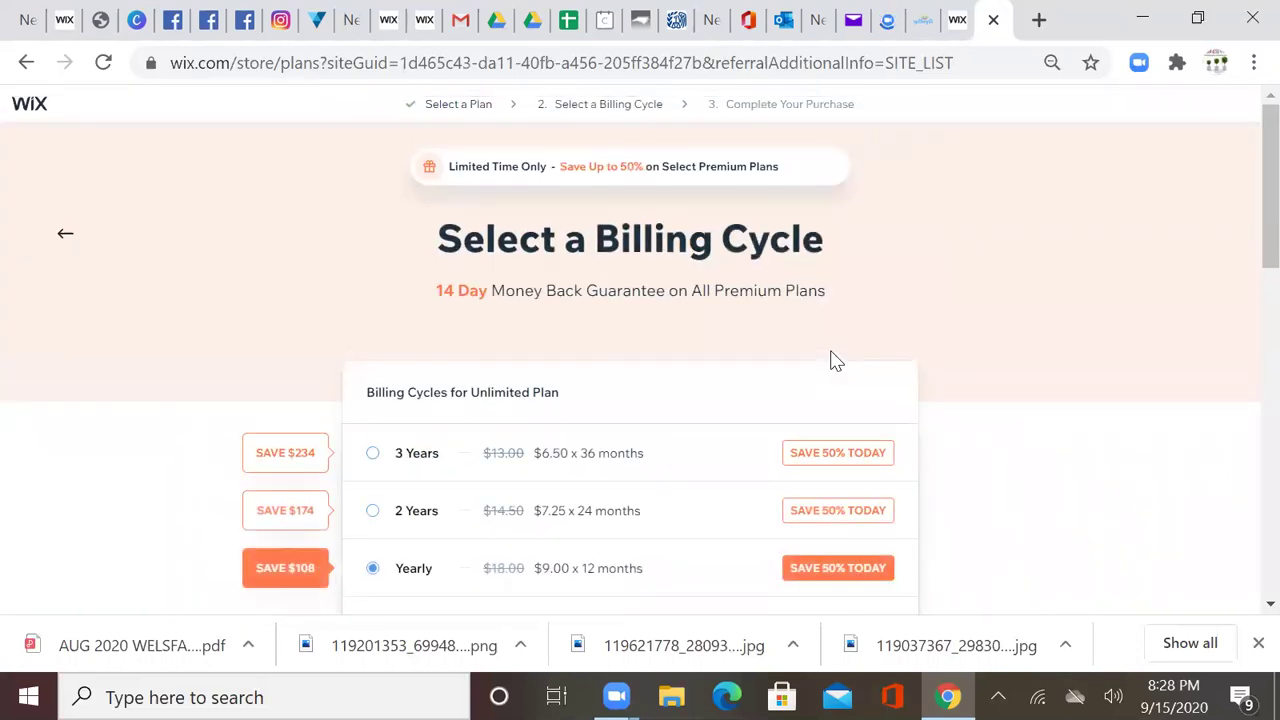
{"action": "scroll", "coordinate": [834, 360], "scroll_direction": "down", "scroll_amount": 1}
{"action": "scroll", "coordinate": [834, 360], "scroll_direction": "up", "scroll_amount": 1}
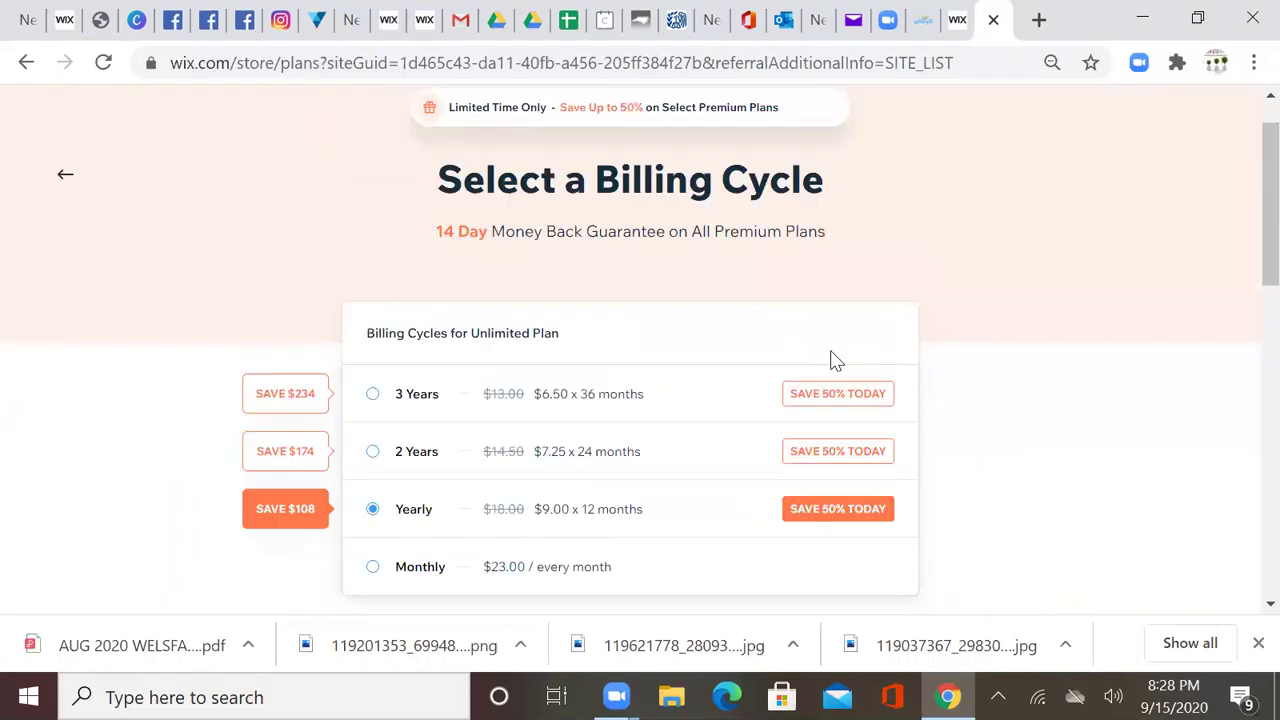
{"action": "key", "text": "alt+Left"}
Review the website plans, check the Combo plan's billing cycles including the monthly option, and return to the comparison
{"action": "scroll", "coordinate": [836, 360], "scroll_direction": "down", "scroll_amount": 2}
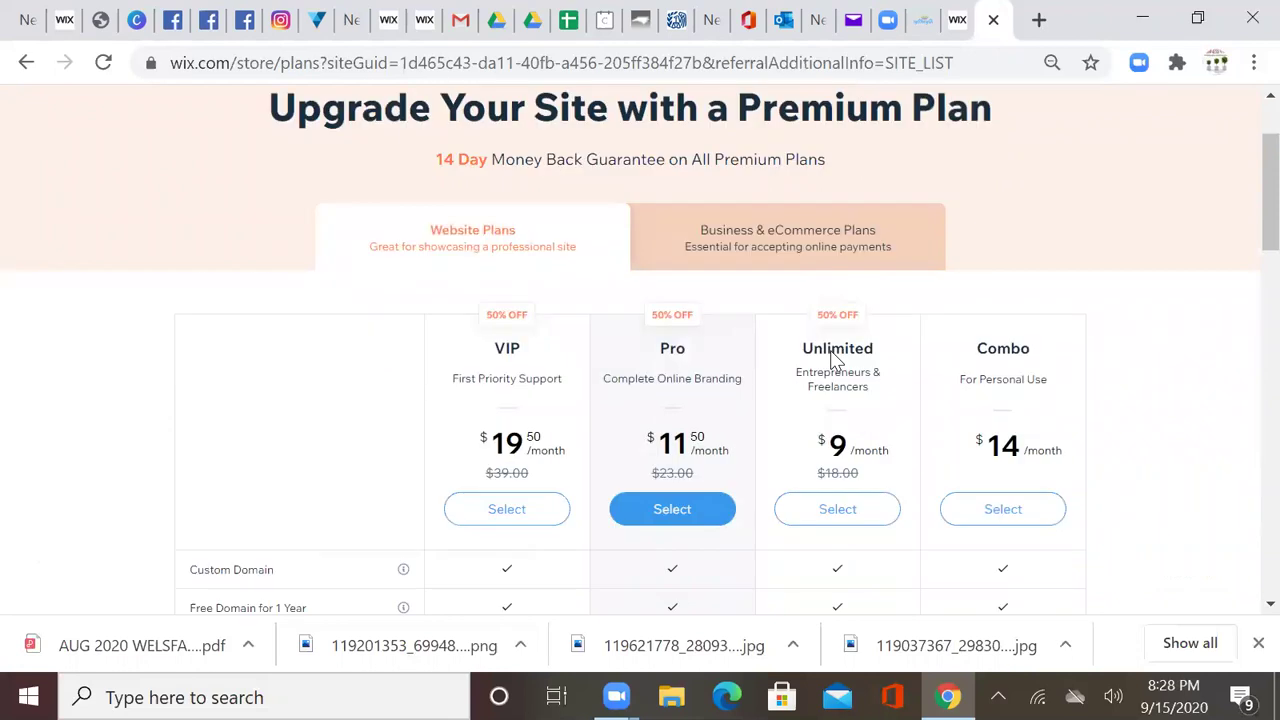
{"action": "scroll", "coordinate": [836, 360], "scroll_direction": "down", "scroll_amount": 2}
{"action": "scroll", "coordinate": [836, 360], "scroll_direction": "up", "scroll_amount": 3}
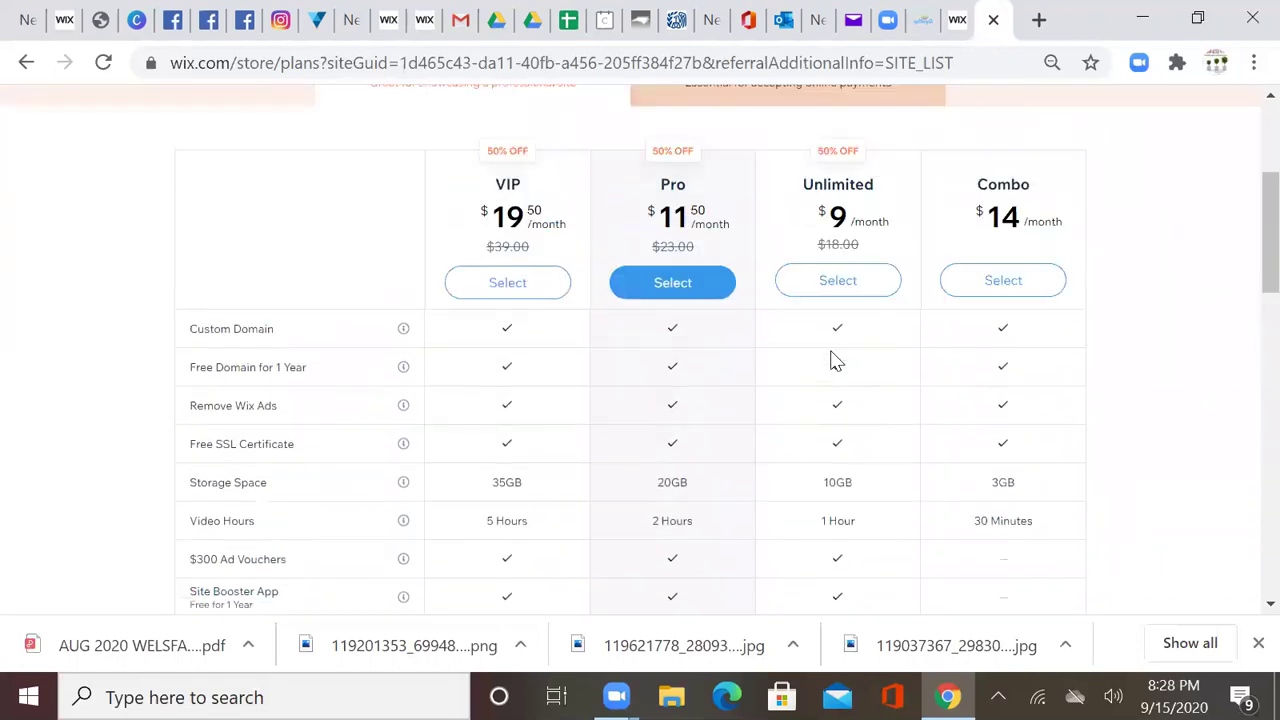
{"action": "scroll", "coordinate": [836, 360], "scroll_direction": "down", "scroll_amount": 1}
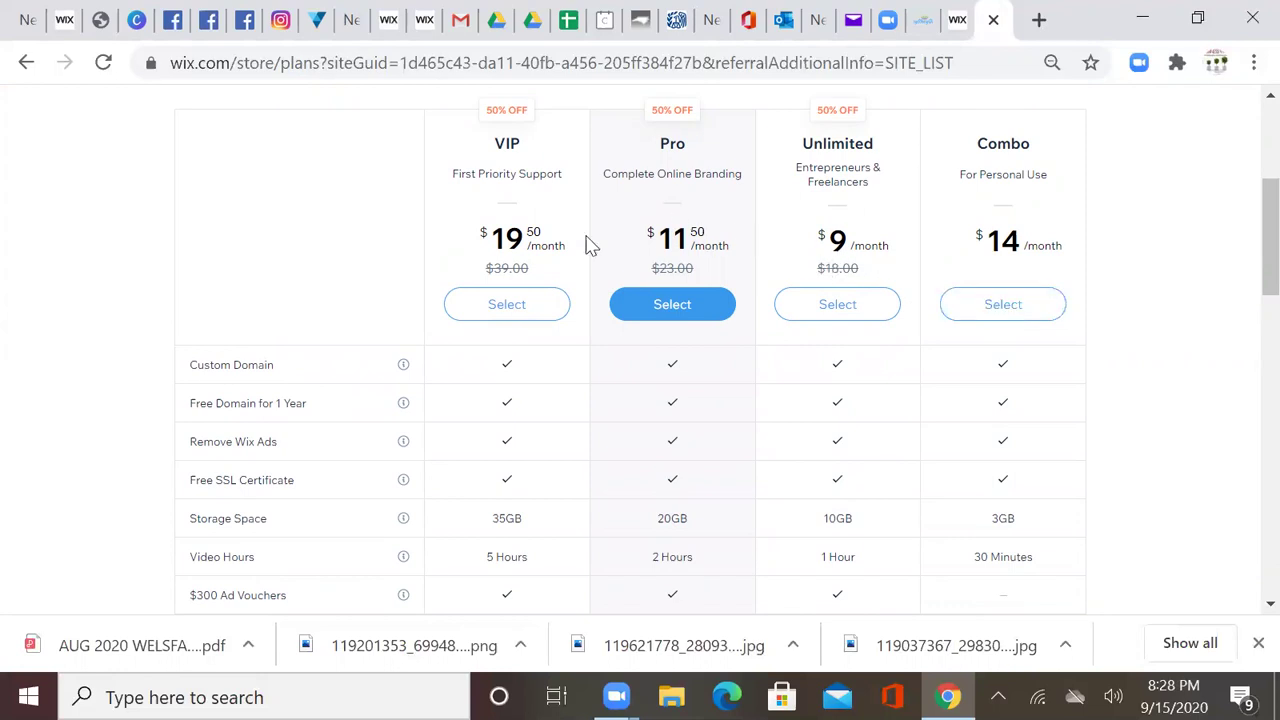
{"action": "left_click", "coordinate": [998, 309]}
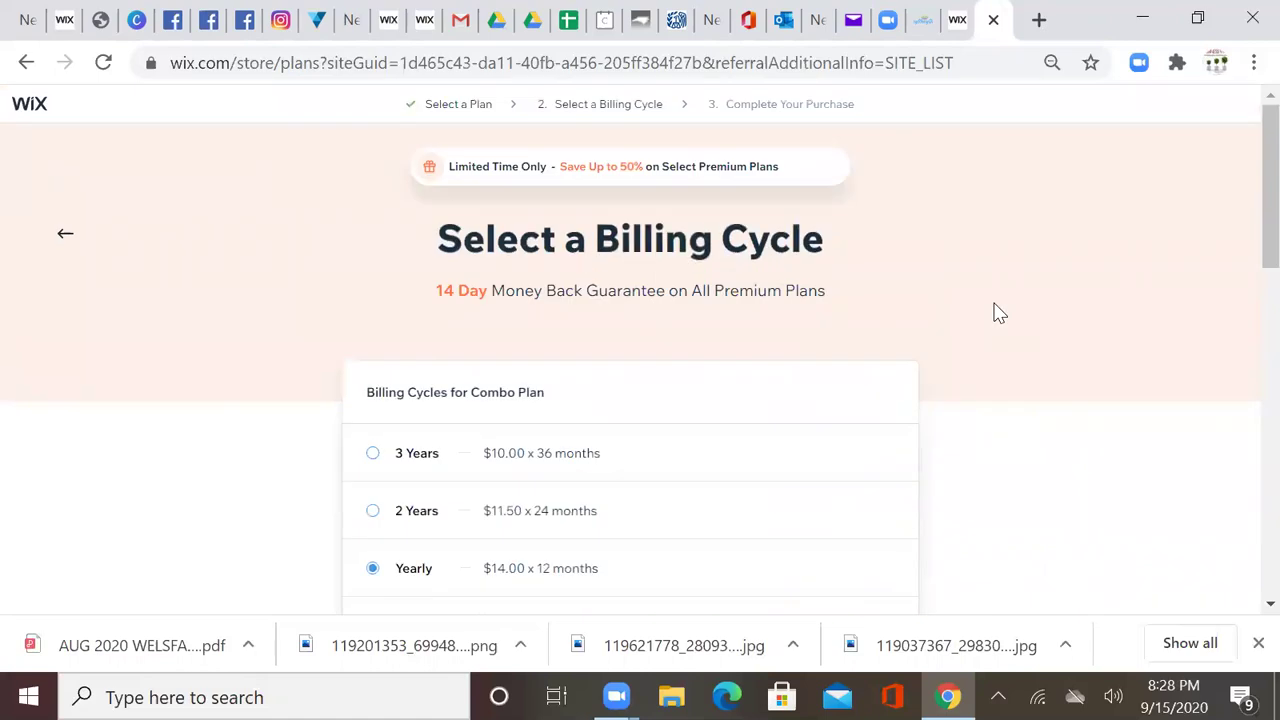
{"action": "scroll", "coordinate": [998, 313], "scroll_direction": "down", "scroll_amount": 2}
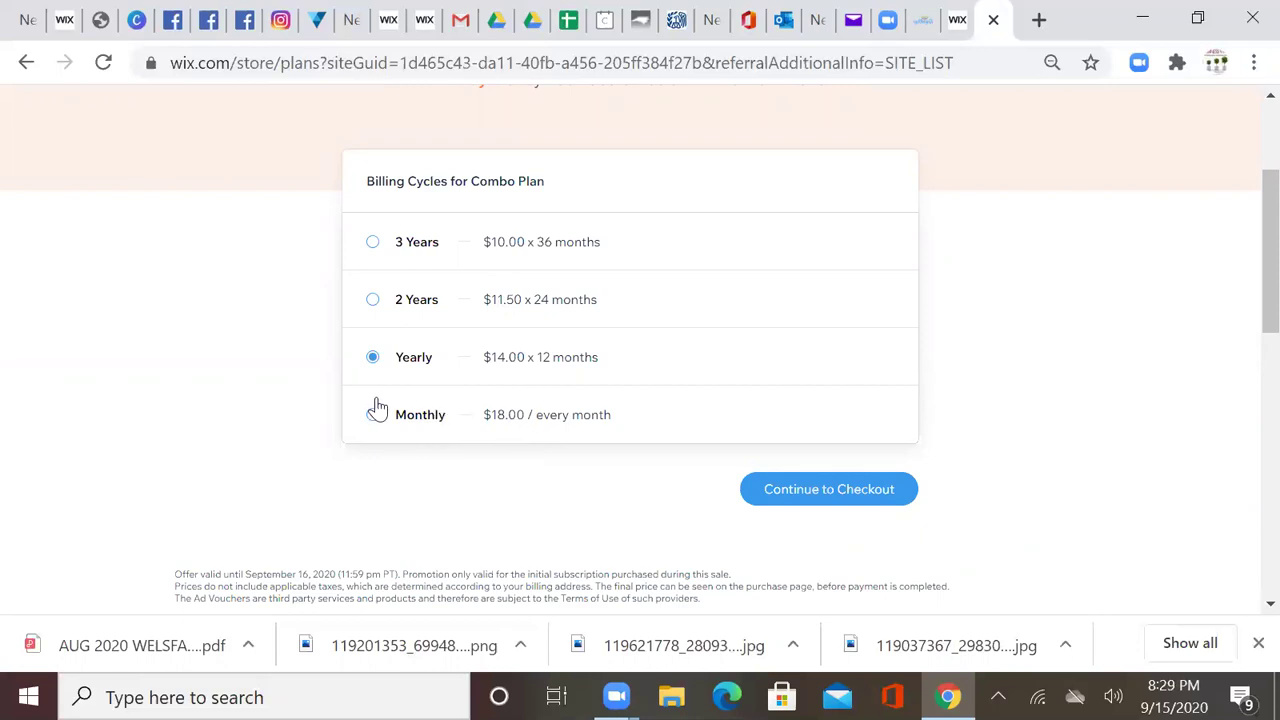
{"action": "scroll", "coordinate": [377, 408], "scroll_direction": "up", "scroll_amount": 2}
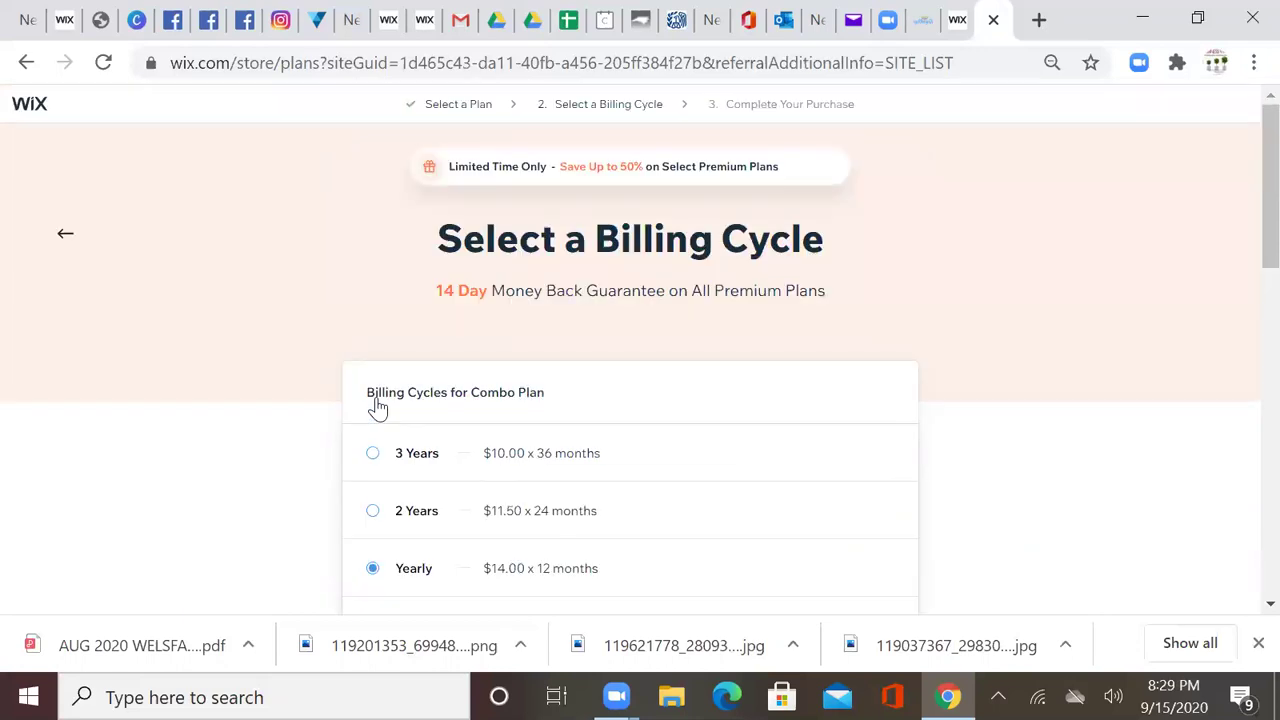
{"action": "key", "text": "alt+Left"}
Look at the Unlimited plan's billing cycles again, including the monthly option, and go back to the plan list
{"action": "scroll", "coordinate": [377, 408], "scroll_direction": "down", "scroll_amount": 2}
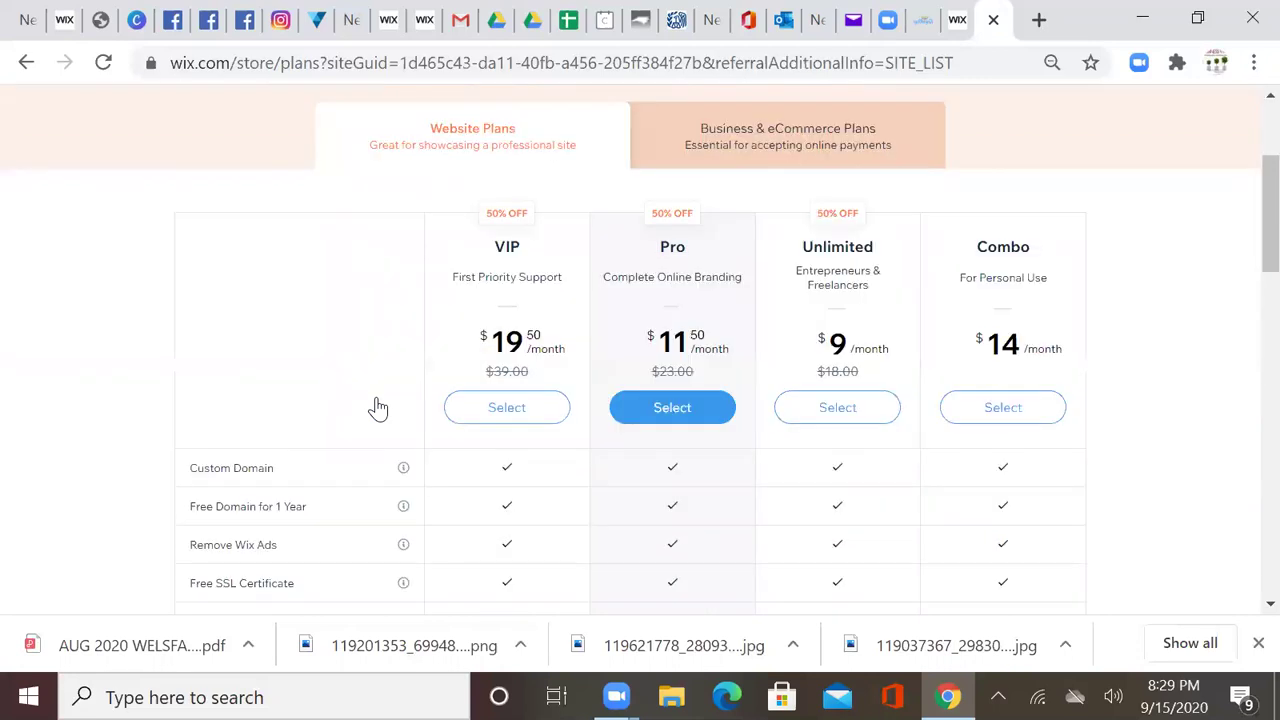
{"action": "left_click", "coordinate": [830, 413]}
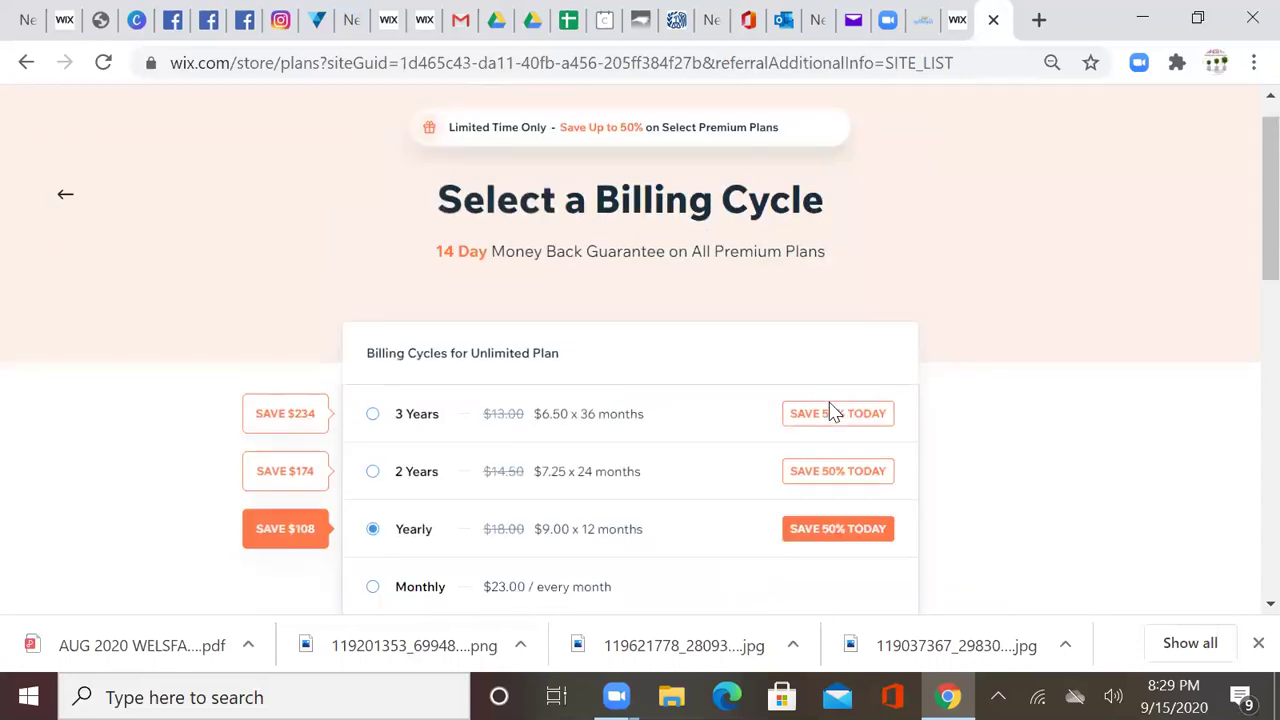
{"action": "scroll", "coordinate": [830, 413], "scroll_direction": "down", "scroll_amount": 2}
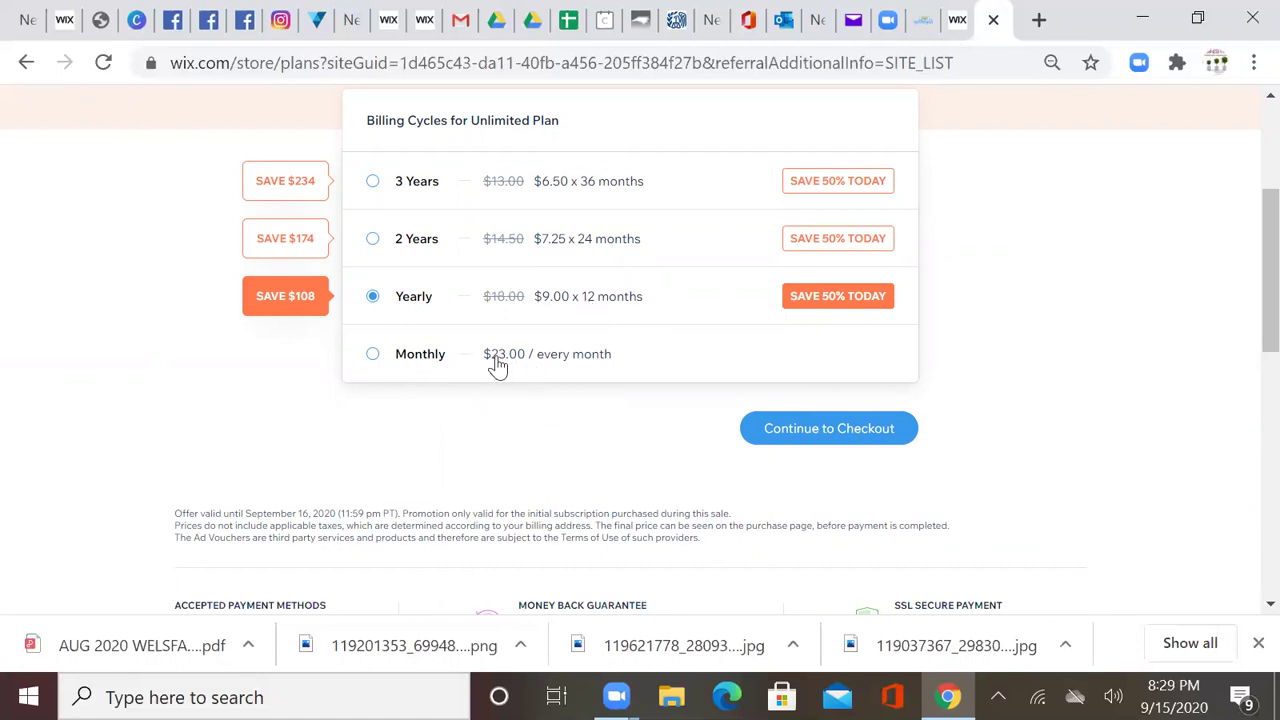
{"action": "scroll", "coordinate": [408, 368], "scroll_direction": "up", "scroll_amount": 2}
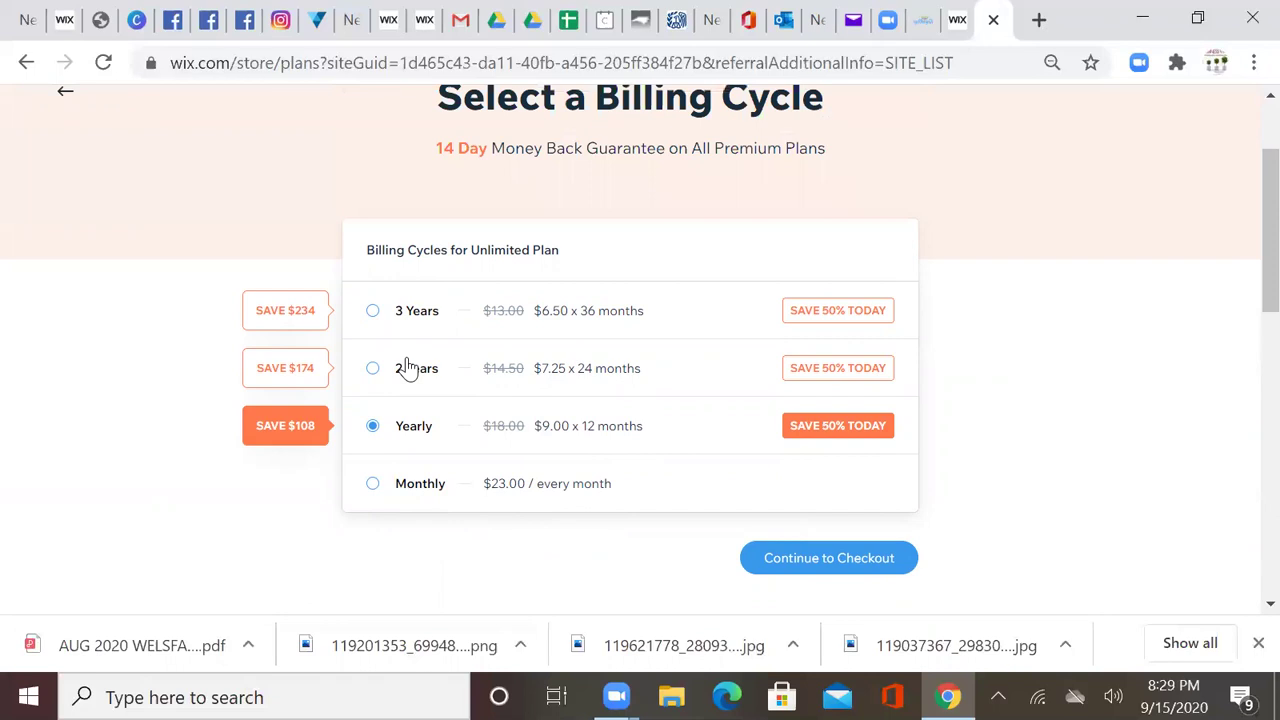
{"action": "key", "text": "alt+Left"}
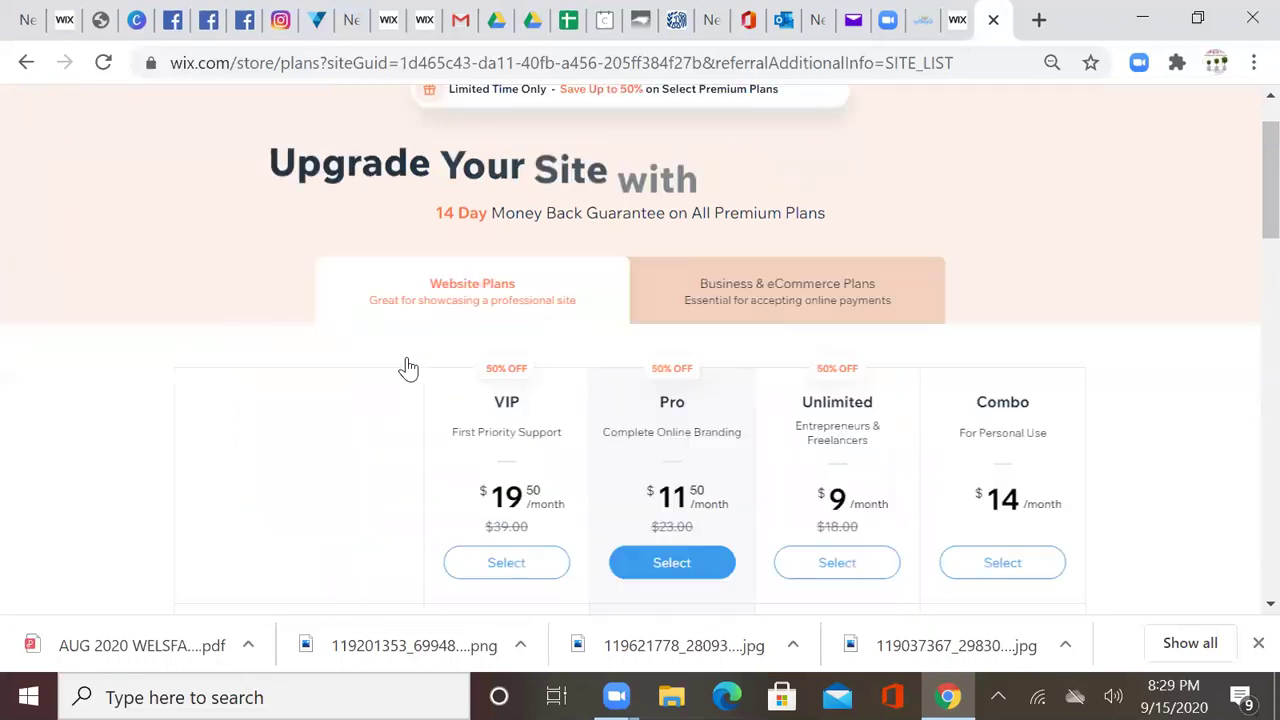
Compare the features of the Combo plan with the other website plans, including storage space, video hours and ad vouchers
{"action": "scroll", "coordinate": [408, 368], "scroll_direction": "down", "scroll_amount": 4}
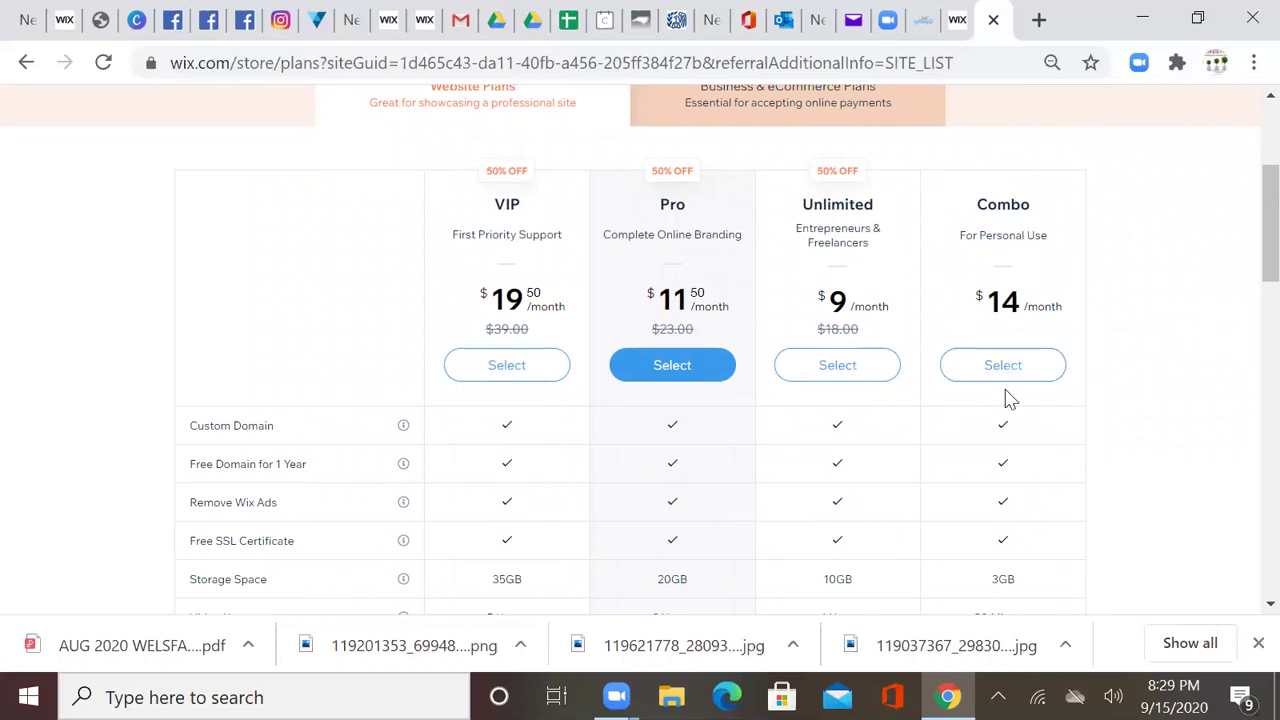
{"action": "scroll", "coordinate": [1006, 397], "scroll_direction": "down", "scroll_amount": 3}
{"action": "scroll", "coordinate": [1008, 397], "scroll_direction": "down", "scroll_amount": 1}
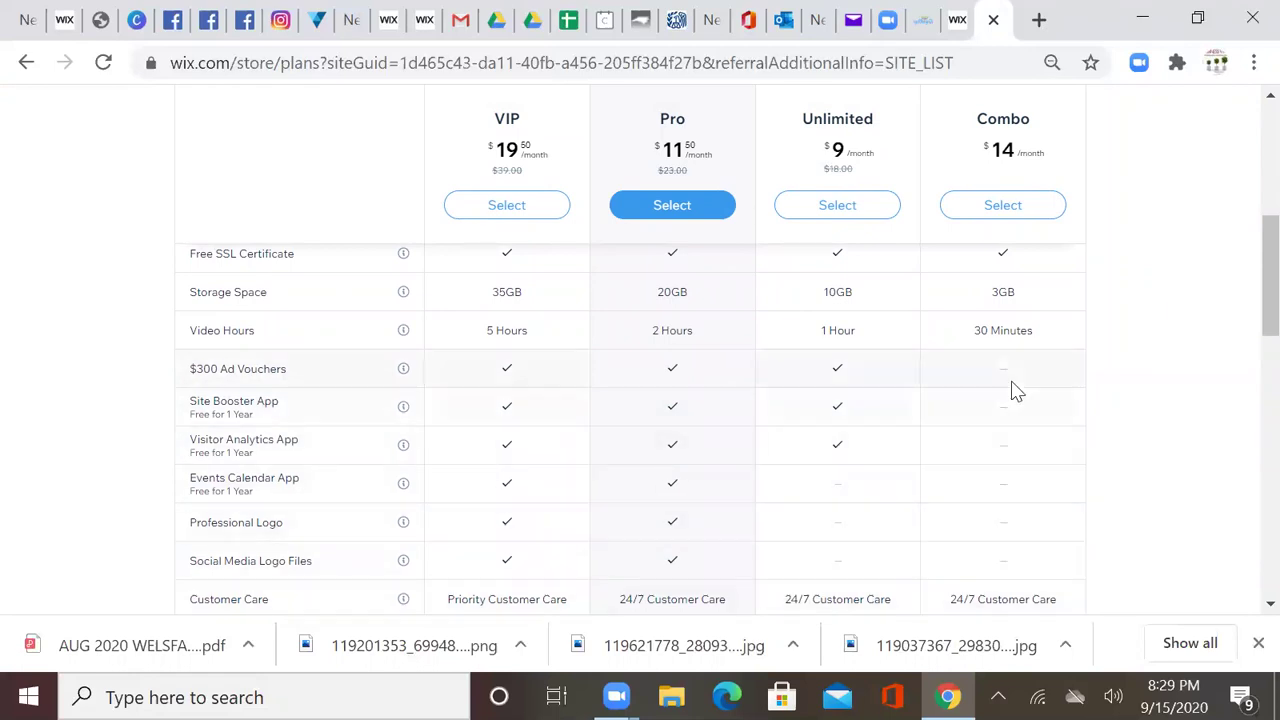
{"action": "scroll", "coordinate": [1015, 390], "scroll_direction": "up", "scroll_amount": 4}
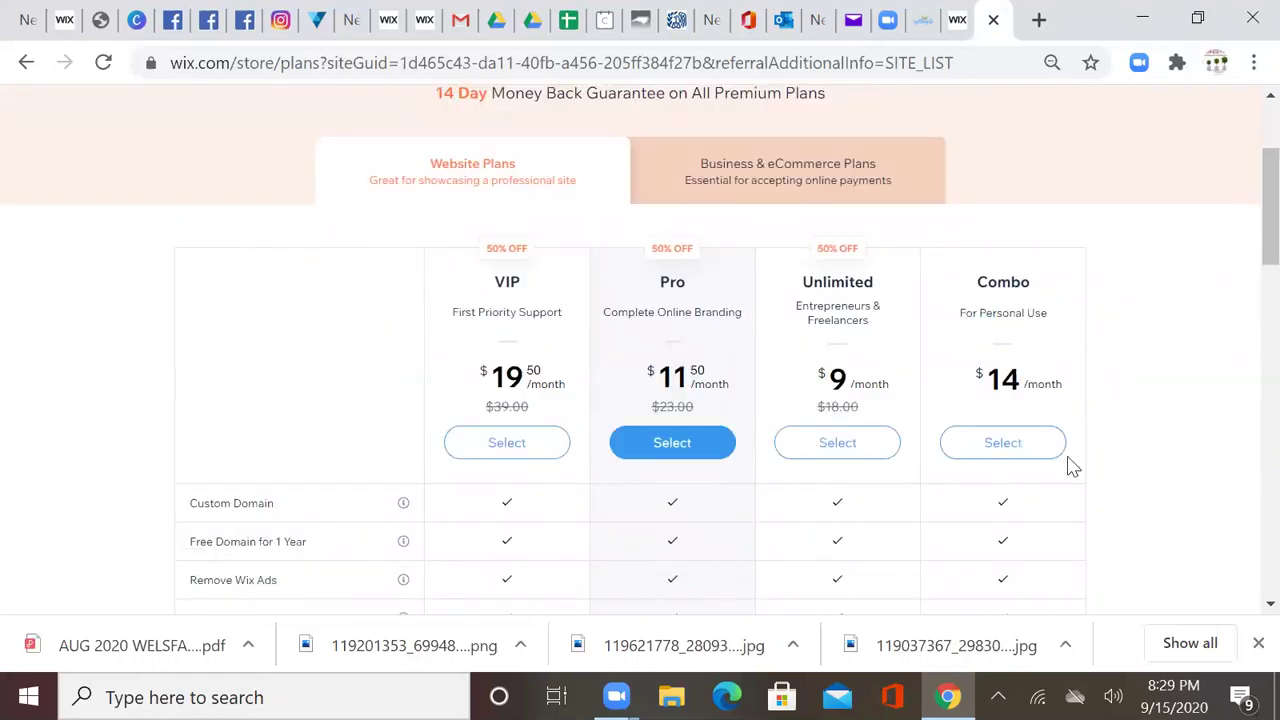
Review the Business Unlimited plan's billing cycles under Business & eCommerce Plans and return to the plan list without leaving the site
{"action": "left_click", "coordinate": [791, 172]}
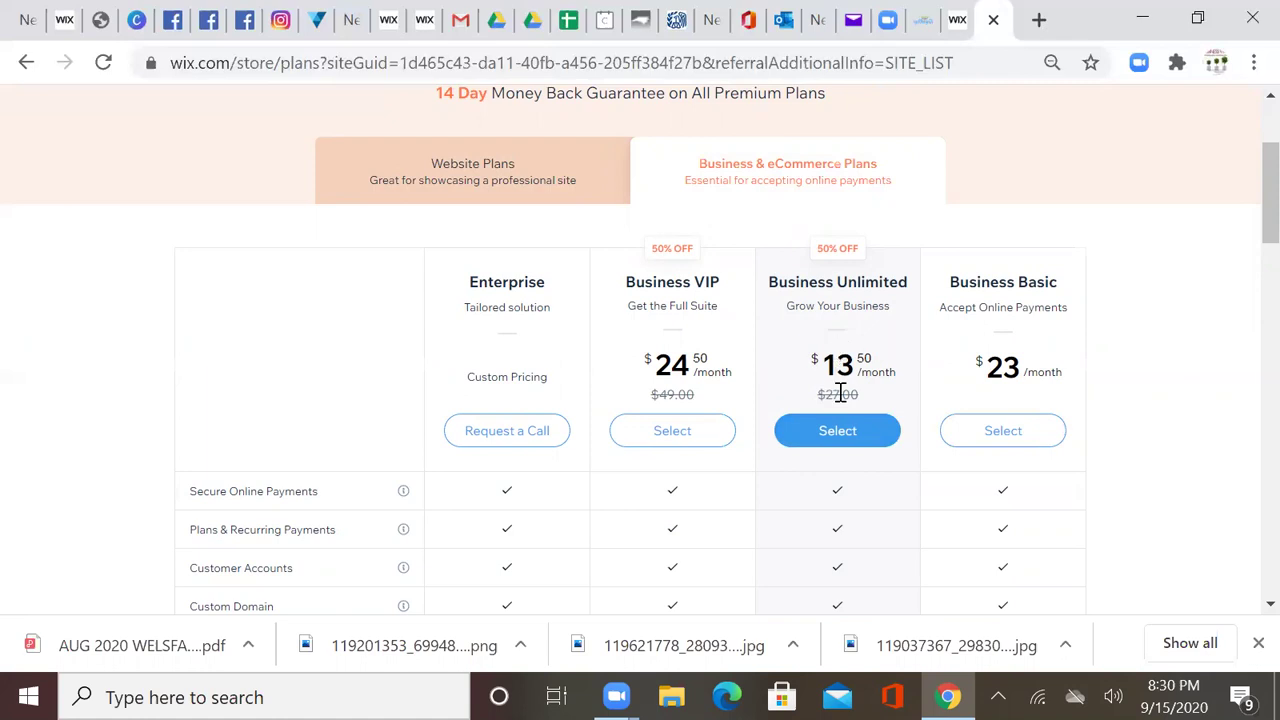
{"action": "left_click", "coordinate": [838, 431]}
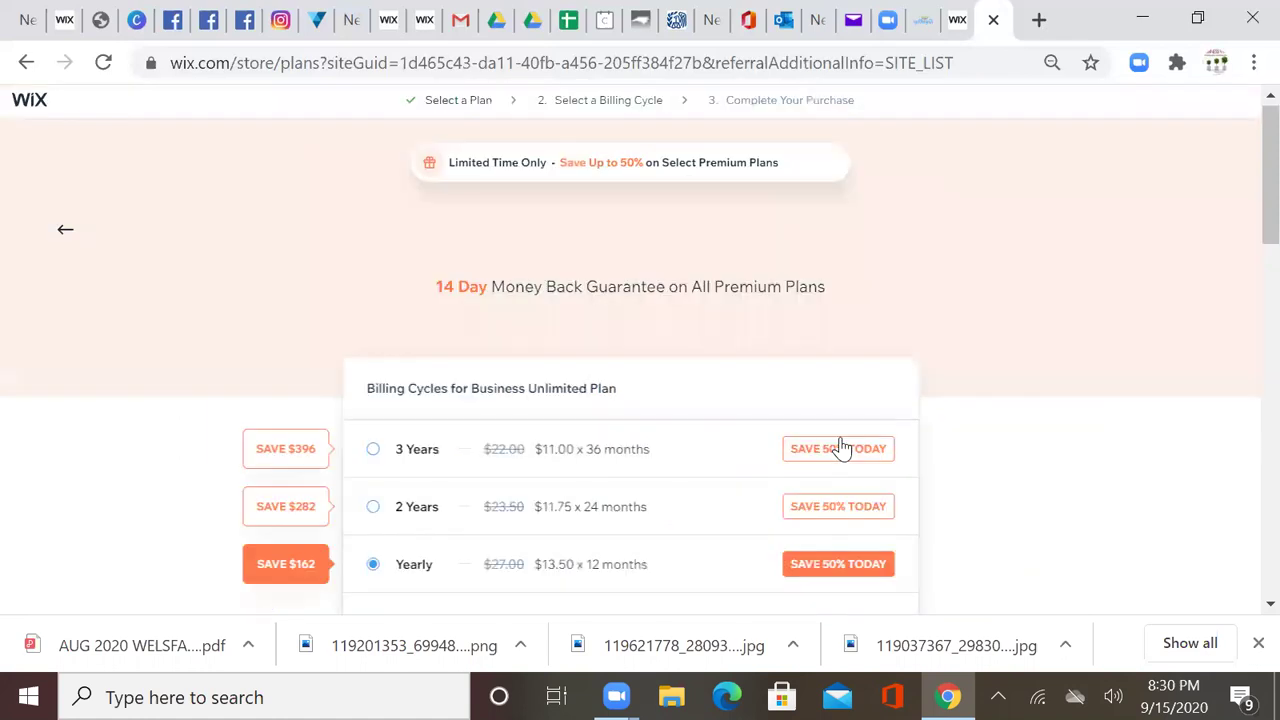
{"action": "scroll", "coordinate": [840, 447], "scroll_direction": "down", "scroll_amount": 2}
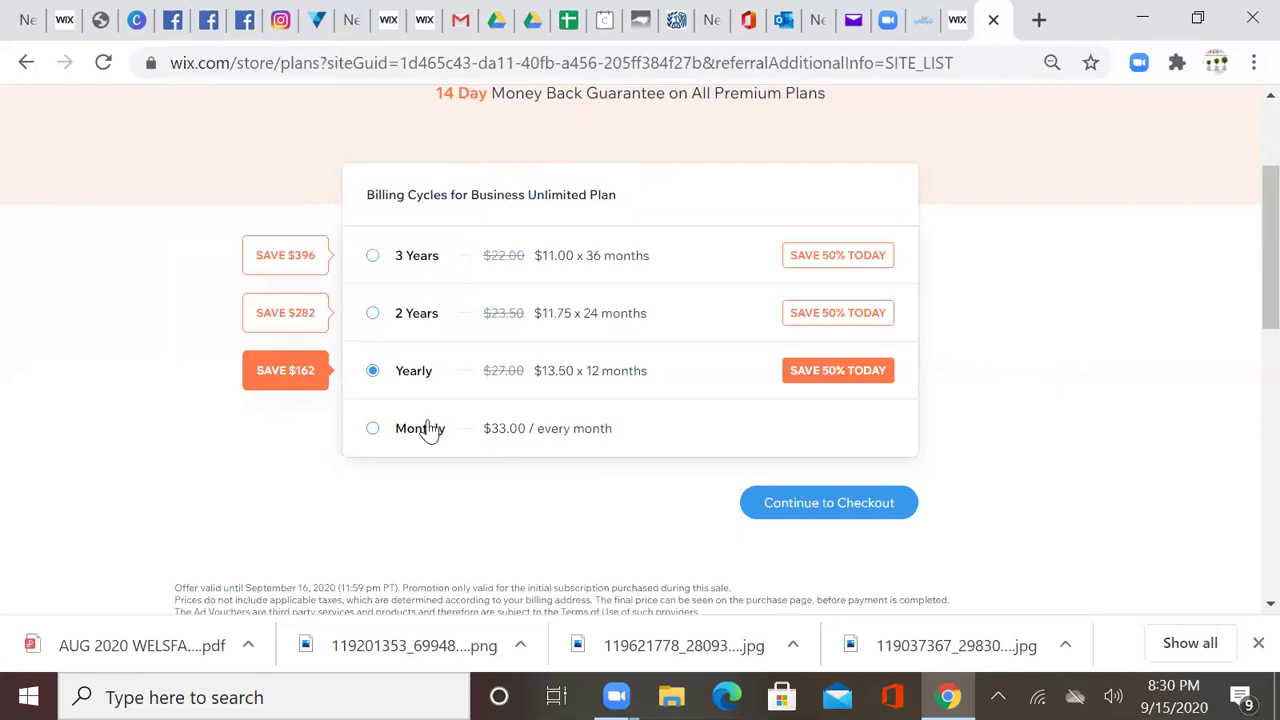
{"action": "left_click", "coordinate": [26, 62]}
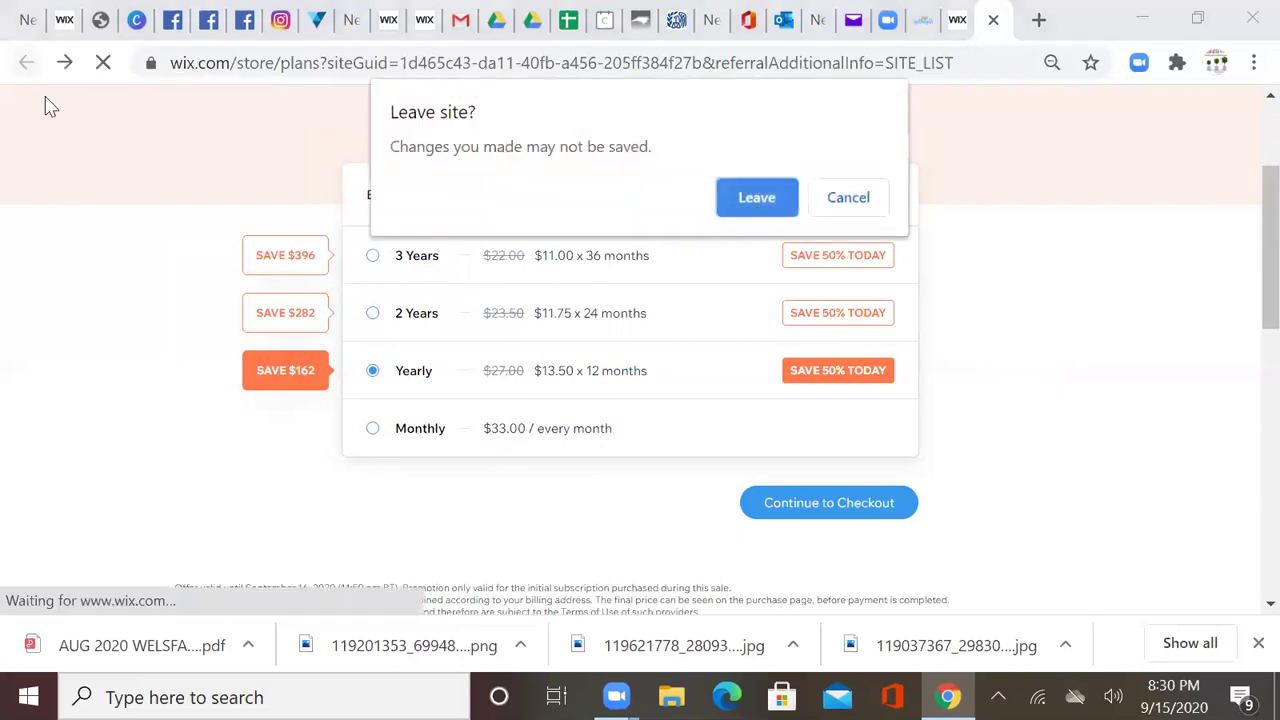
{"action": "left_click", "coordinate": [842, 203]}
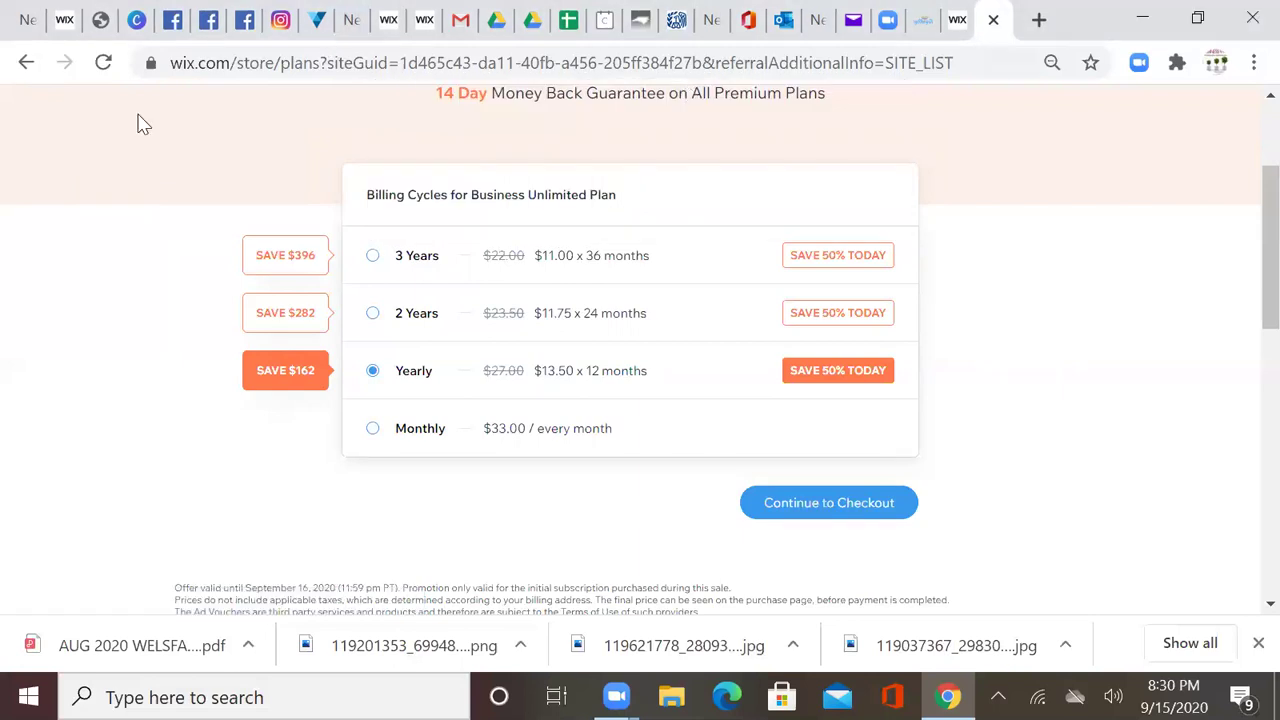
{"action": "scroll", "coordinate": [140, 122], "scroll_direction": "up", "scroll_amount": 2}
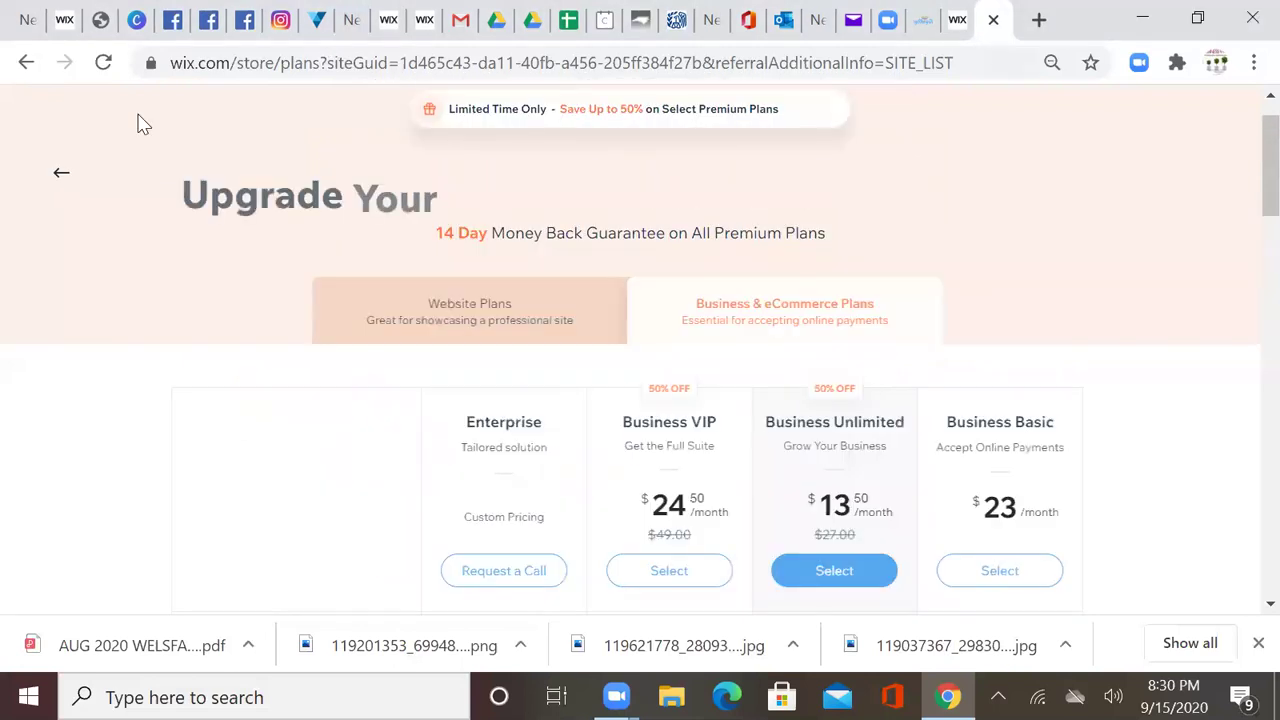
Review the Business Basic plan's billing cycles under Business & eCommerce Plans and return to the plan list
{"action": "scroll", "coordinate": [880, 181], "scroll_direction": "down", "scroll_amount": 2}
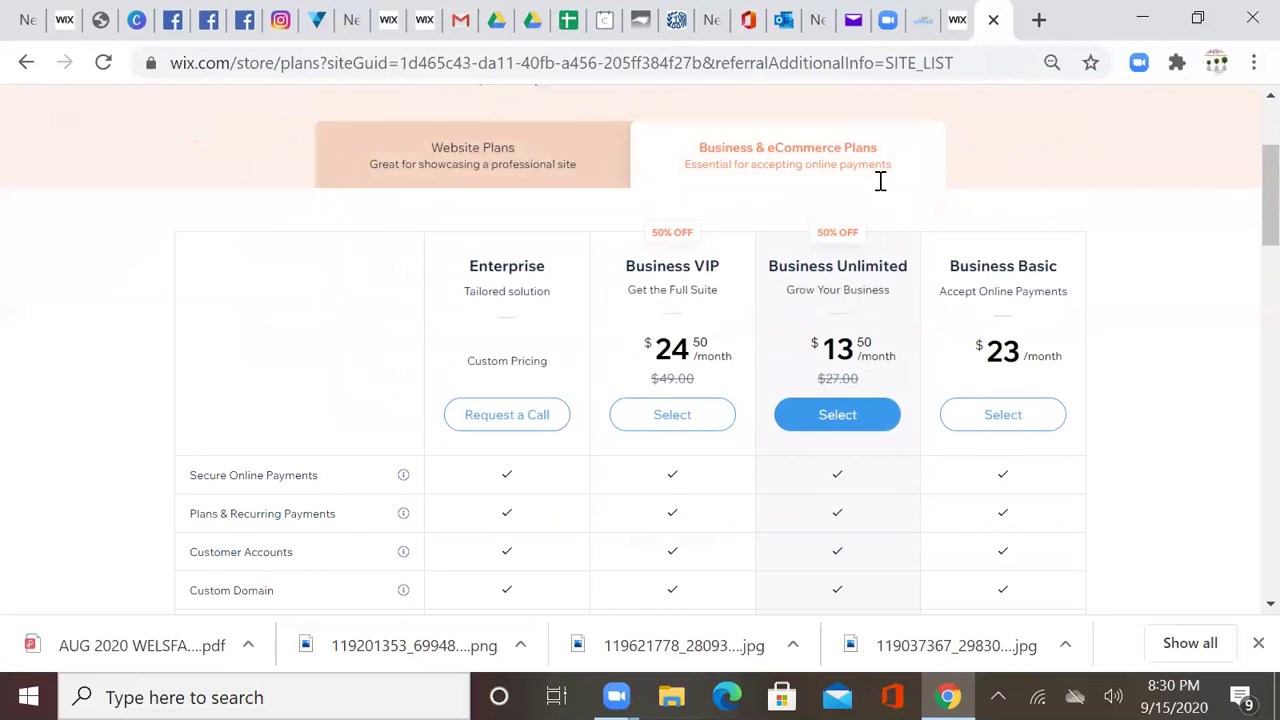
{"action": "left_click", "coordinate": [1000, 414]}
{"action": "scroll", "coordinate": [1177, 423], "scroll_direction": "down", "scroll_amount": 1}
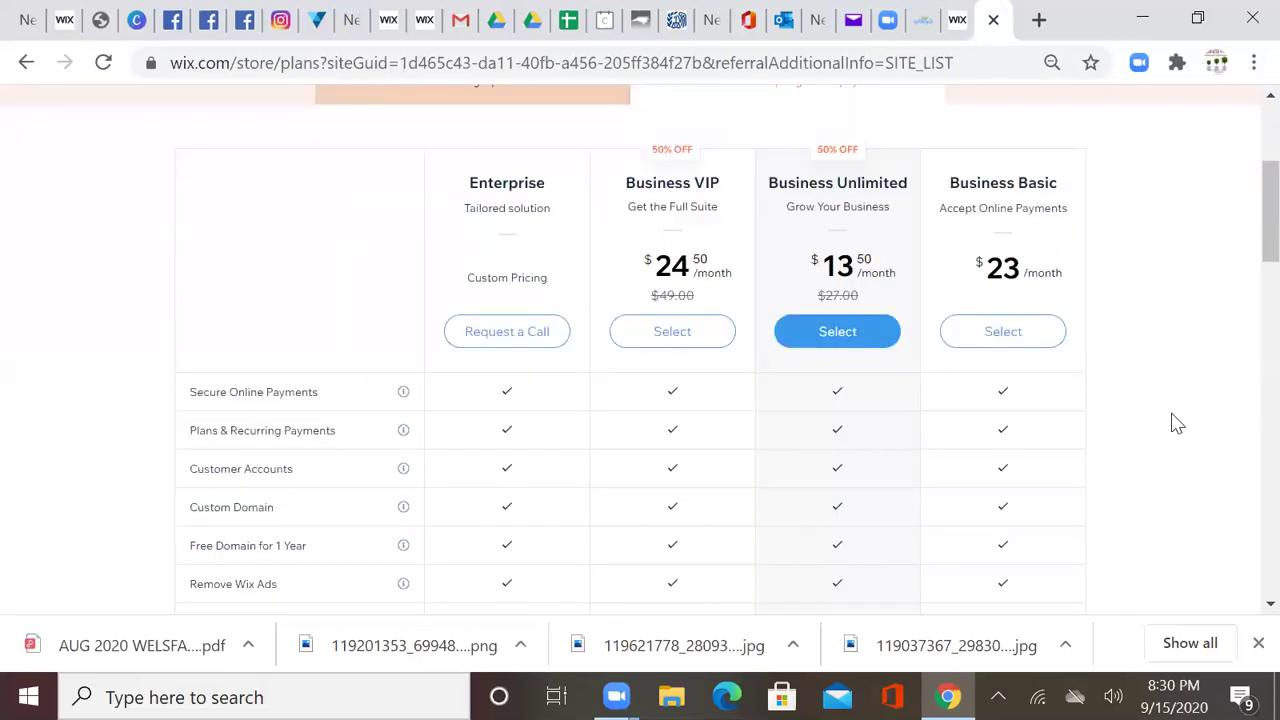
{"action": "left_click", "coordinate": [1003, 333]}
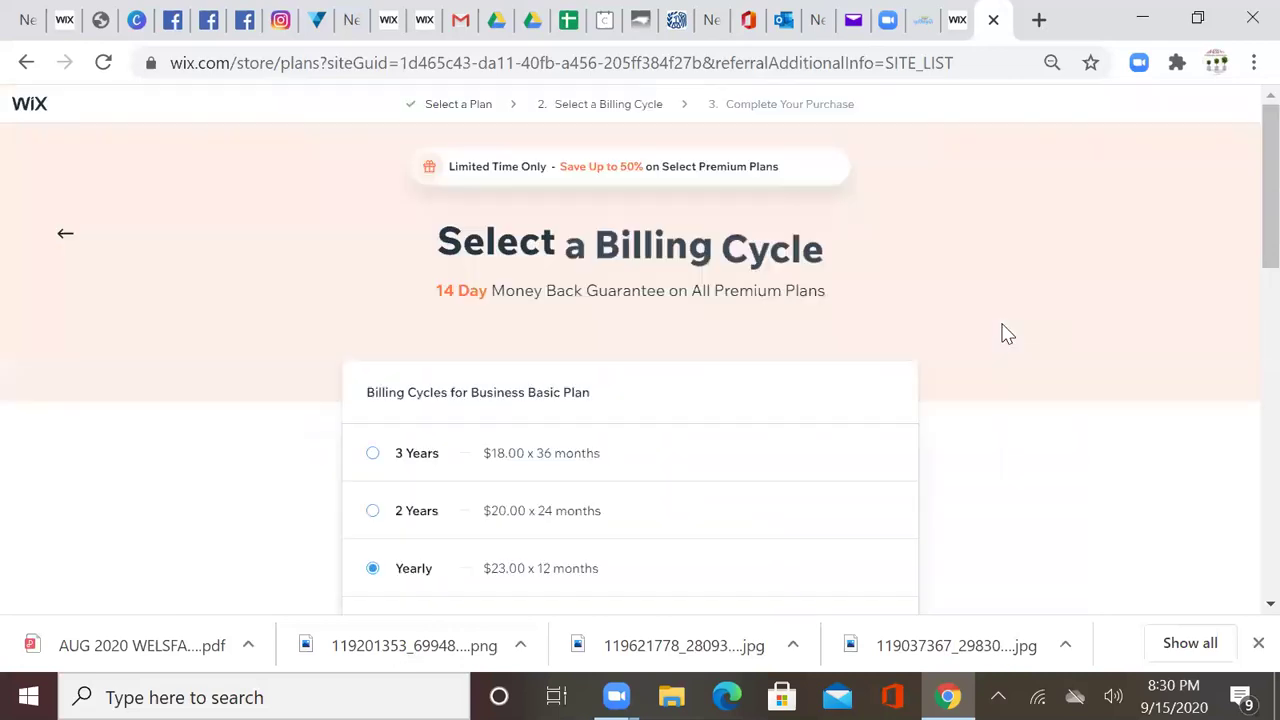
{"action": "scroll", "coordinate": [1003, 333], "scroll_direction": "down", "scroll_amount": 2}
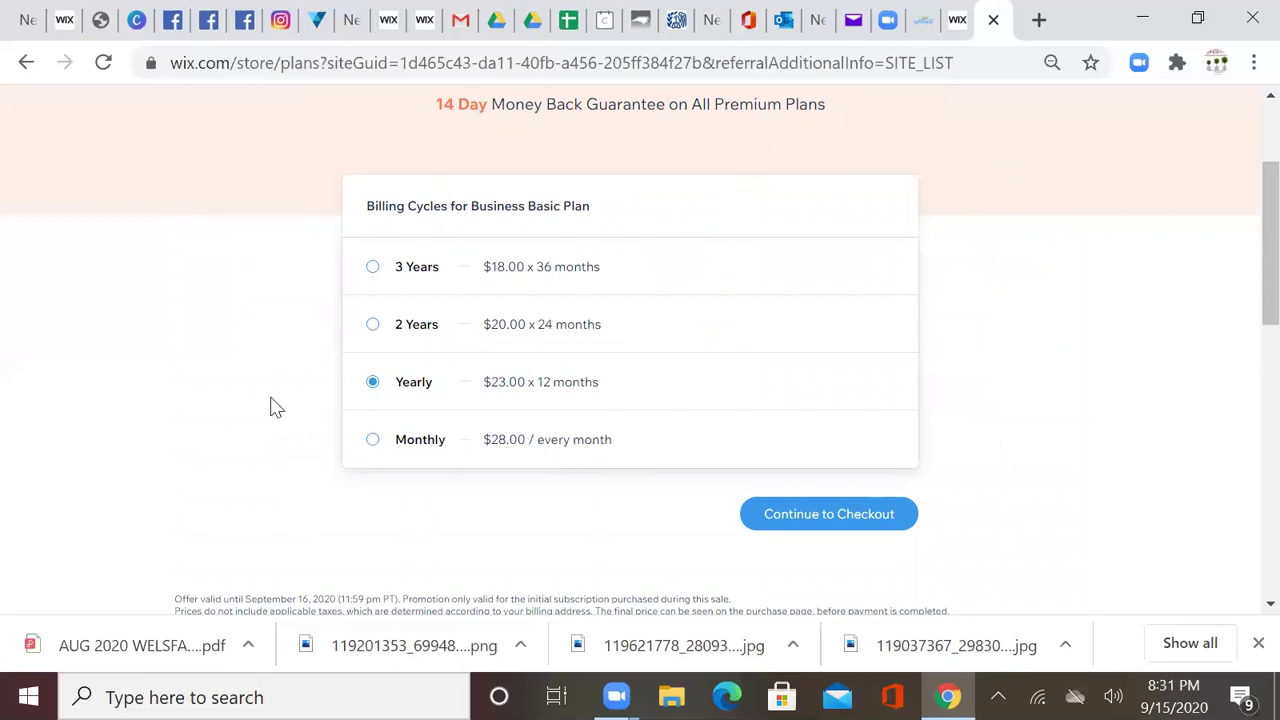
{"action": "scroll", "coordinate": [270, 404], "scroll_direction": "up", "scroll_amount": 2}
{"action": "key", "text": "alt+Left"}
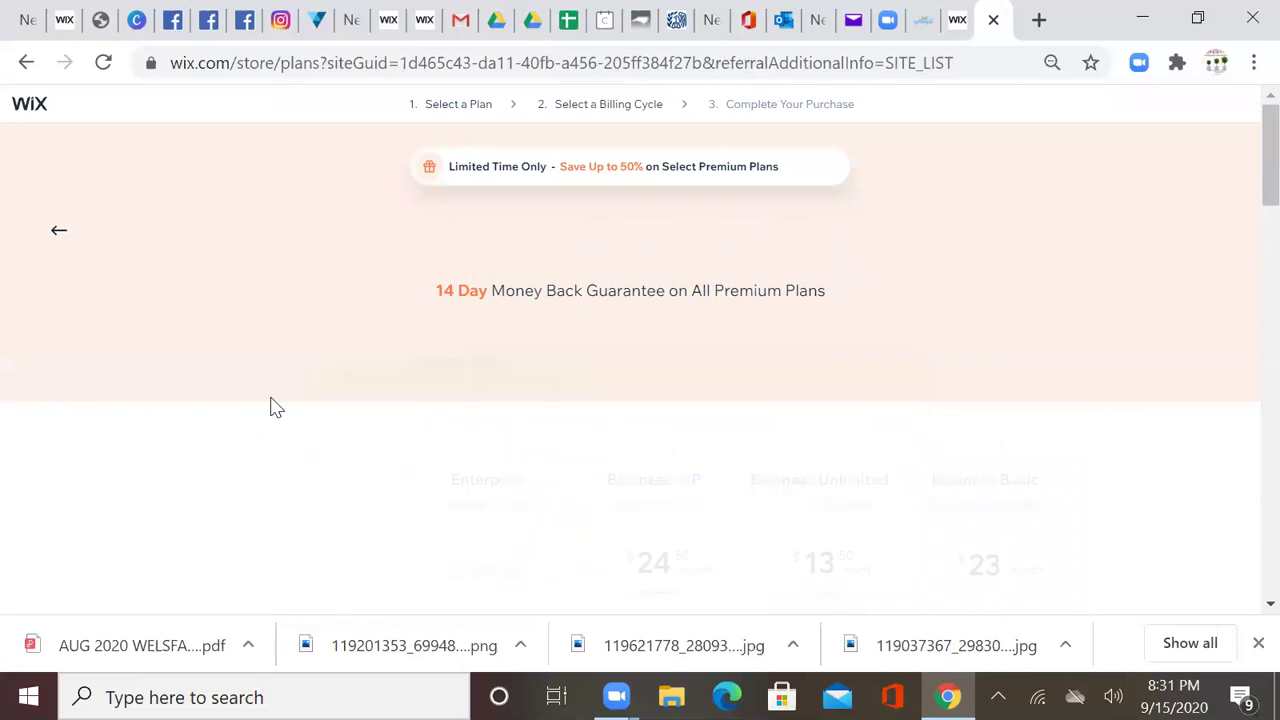
Switch the comparison to Website Plans and select the Combo plan
{"action": "scroll", "coordinate": [270, 404], "scroll_direction": "down", "scroll_amount": 2}
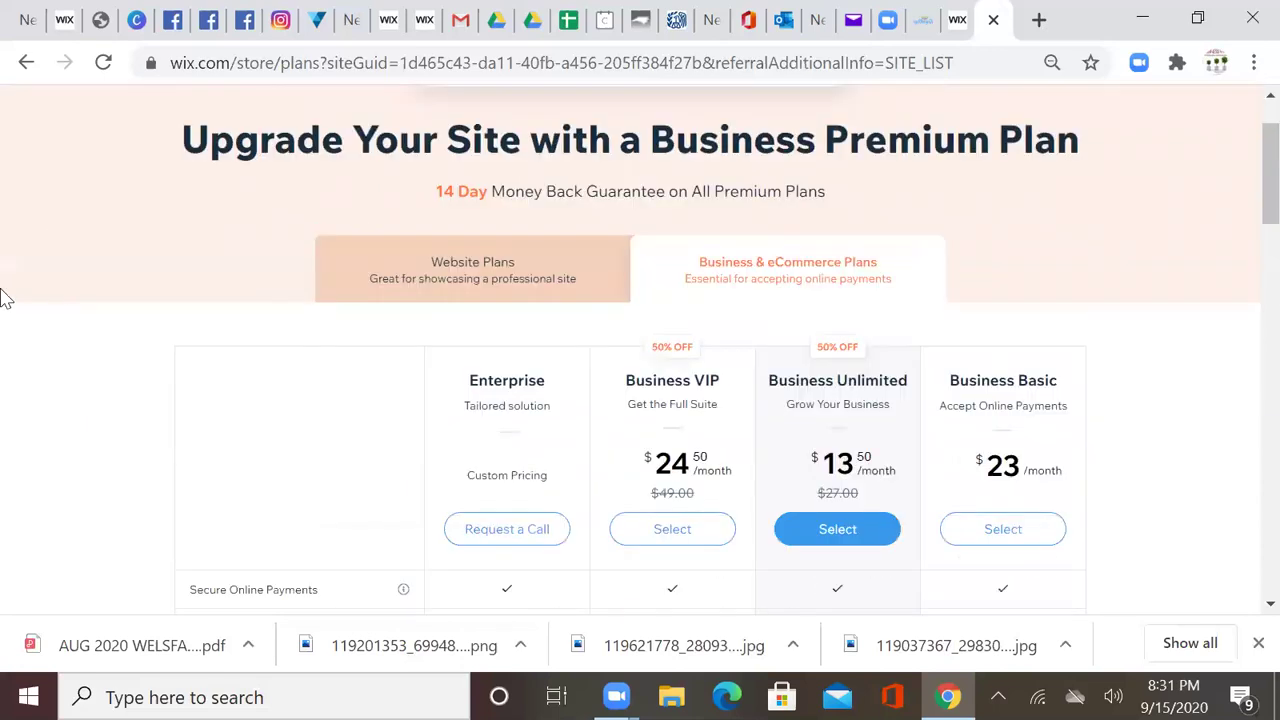
{"action": "left_click", "coordinate": [510, 268]}
{"action": "scroll", "coordinate": [510, 270], "scroll_direction": "down", "scroll_amount": 2}
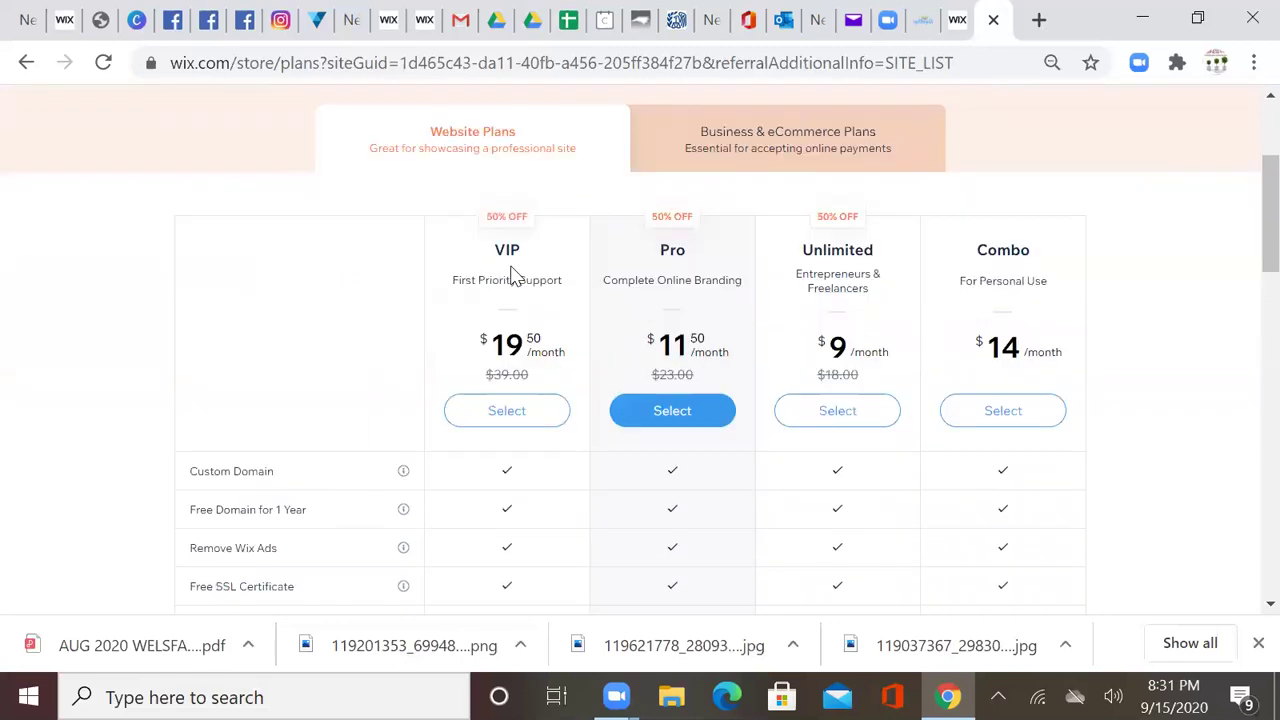
{"action": "scroll", "coordinate": [512, 272], "scroll_direction": "down", "scroll_amount": 1}
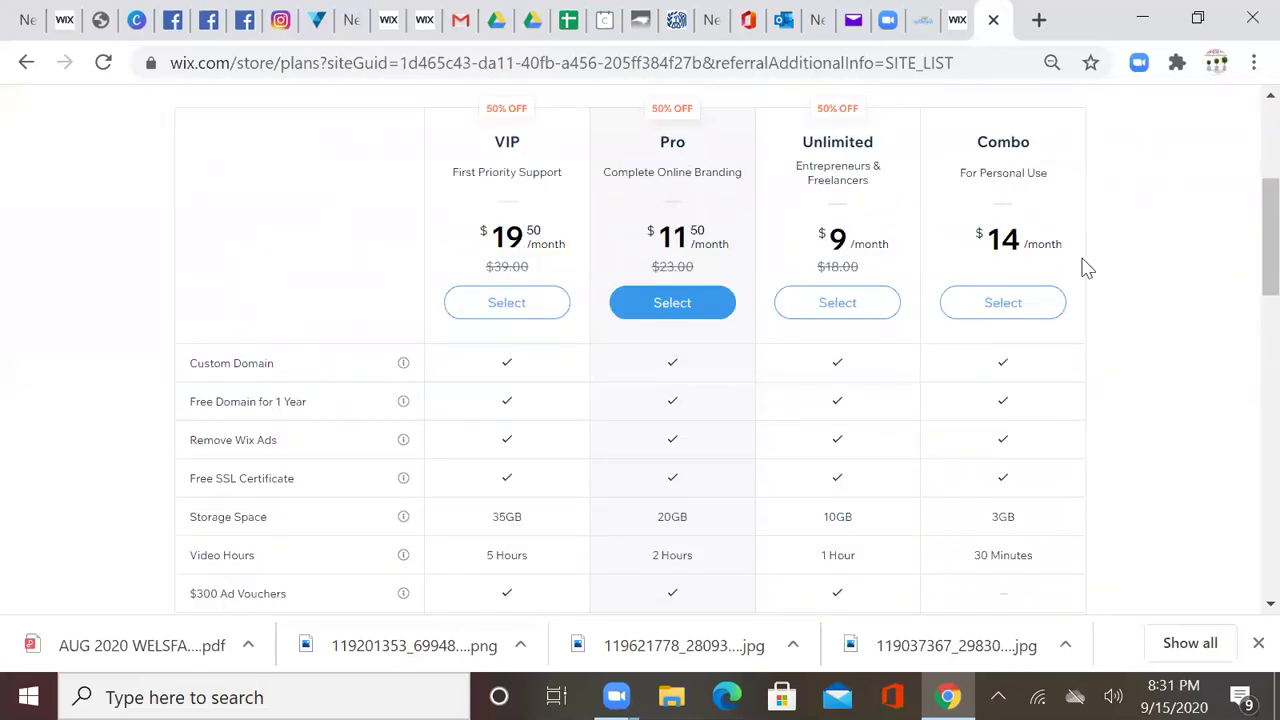
{"action": "left_click", "coordinate": [1003, 303]}
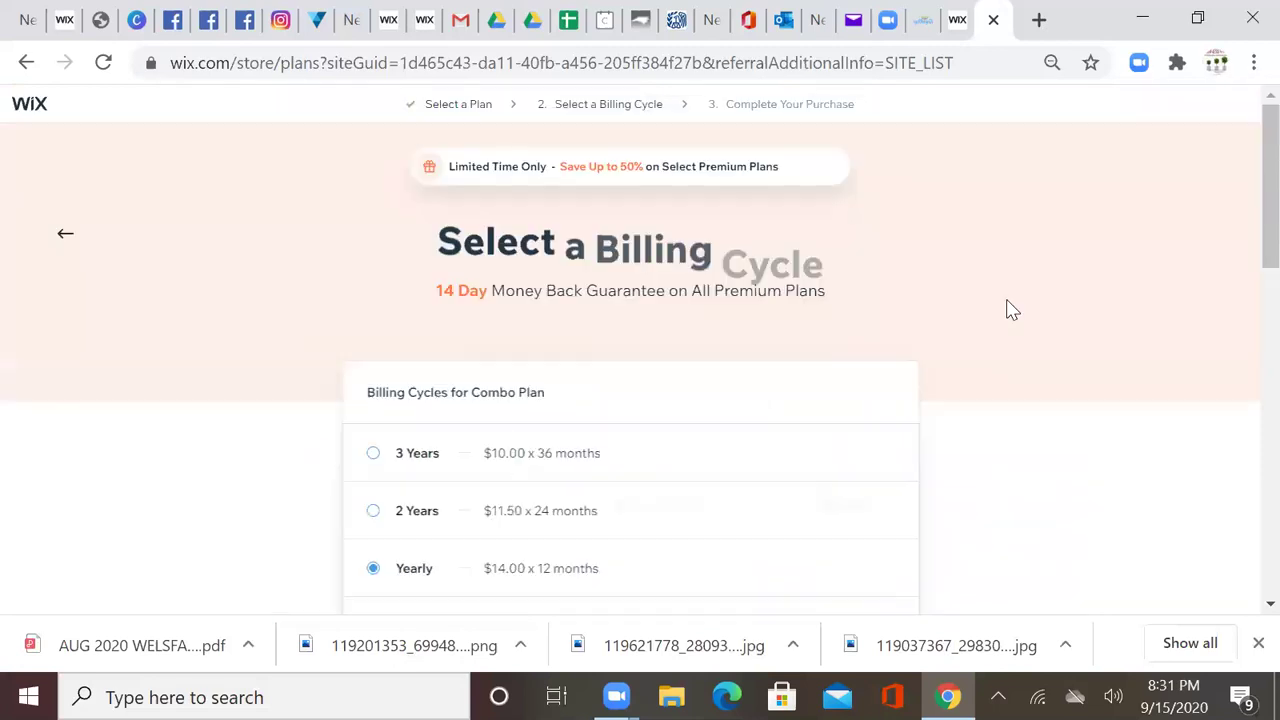
Choose the Monthly billing cycle for the Combo plan and continue to checkout
{"action": "scroll", "coordinate": [1007, 309], "scroll_direction": "down", "scroll_amount": 2}
{"action": "scroll", "coordinate": [1009, 309], "scroll_direction": "down", "scroll_amount": 1}
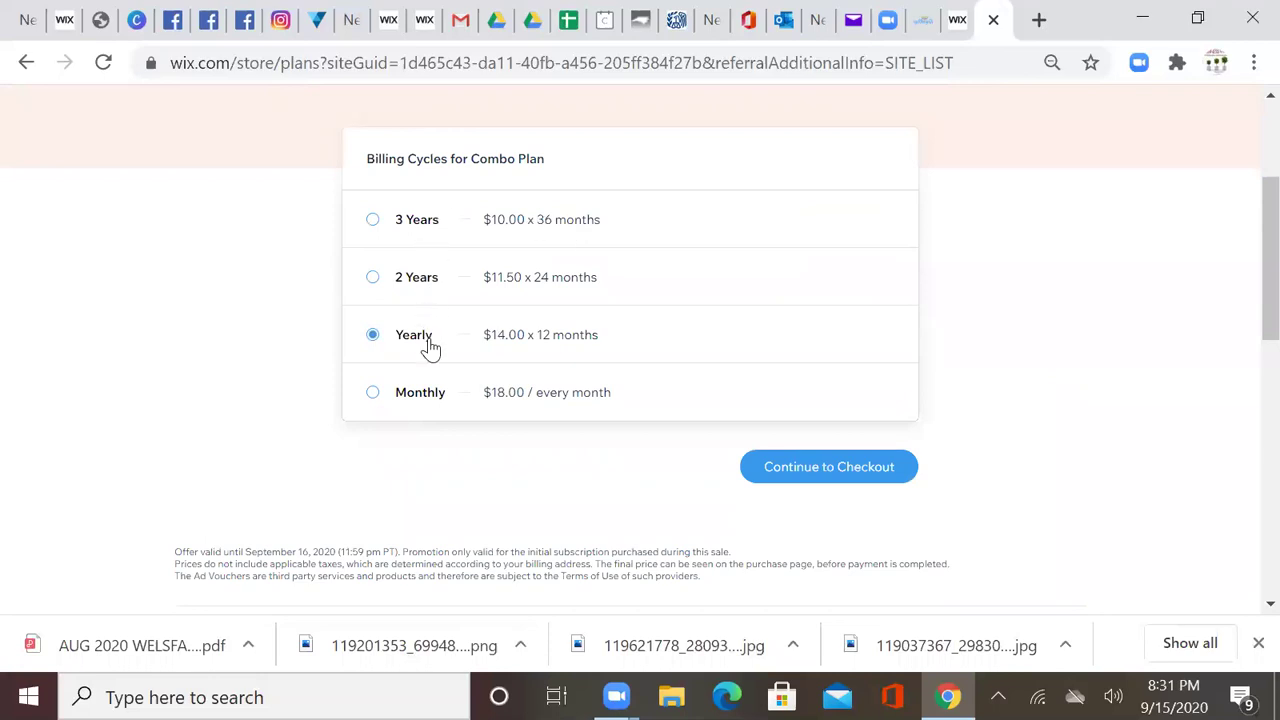
{"action": "left_click", "coordinate": [371, 394]}
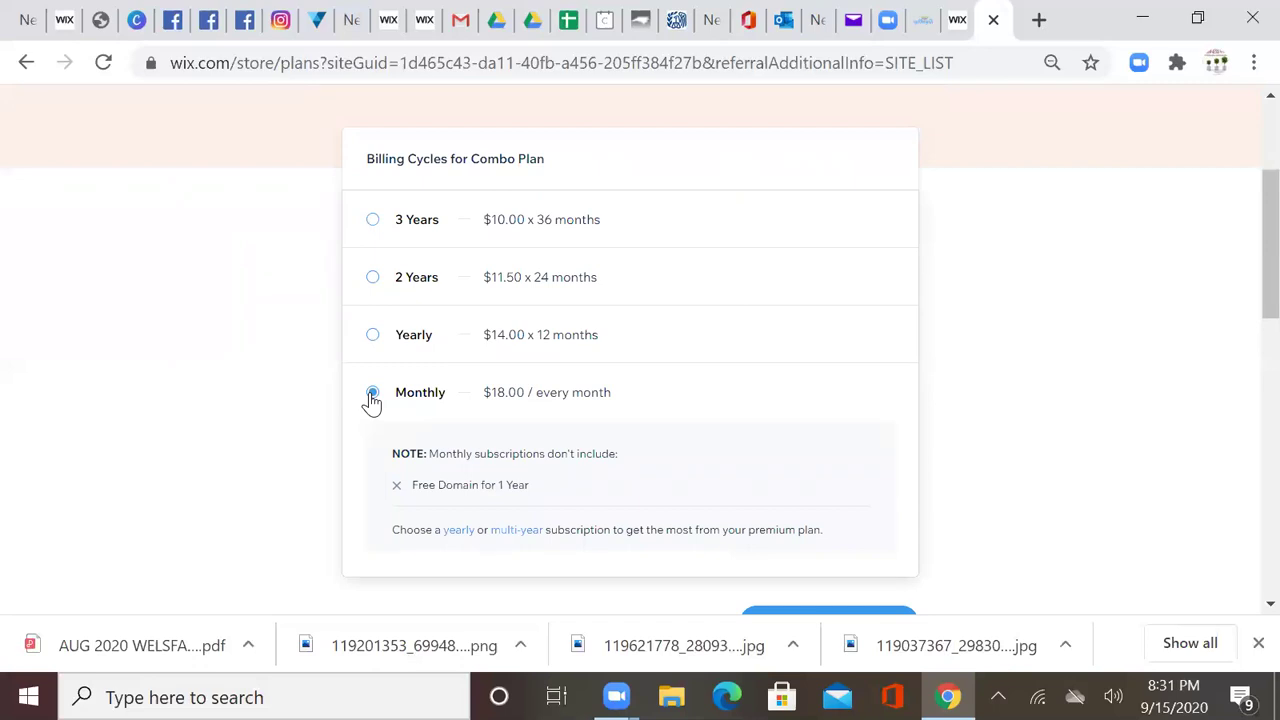
{"action": "scroll", "coordinate": [371, 400], "scroll_direction": "down", "scroll_amount": 2}
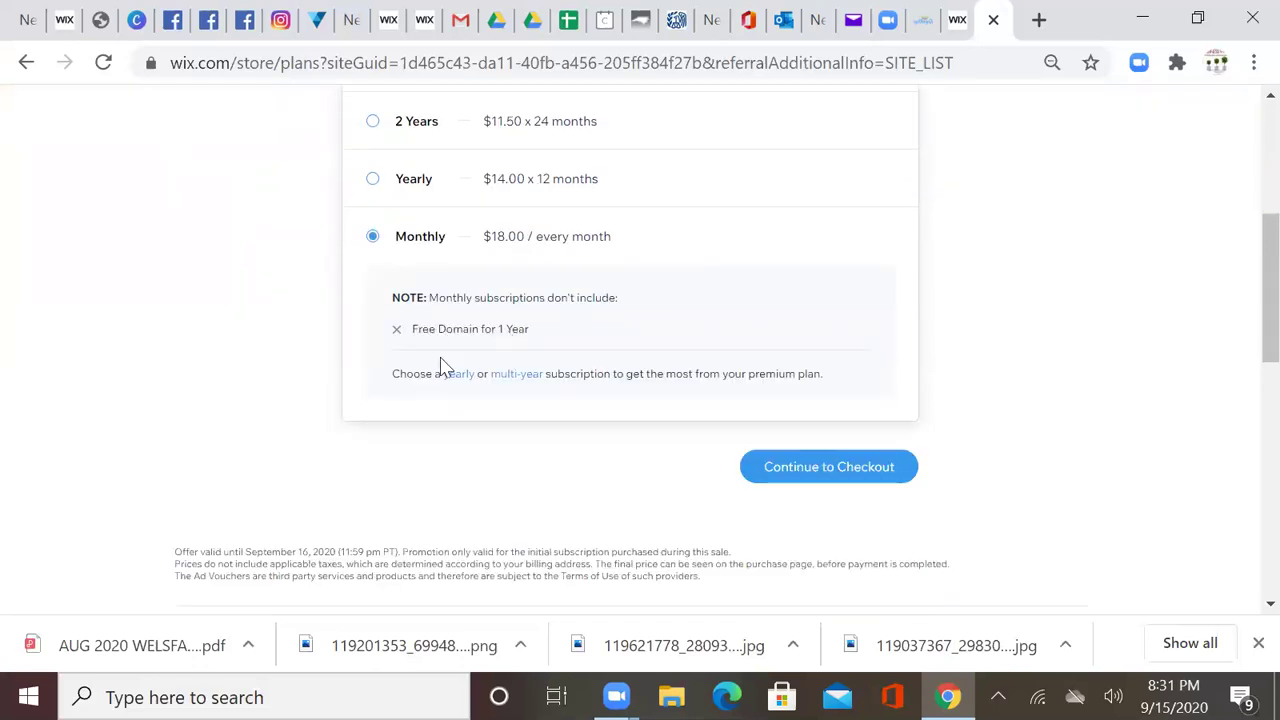
{"action": "left_click", "coordinate": [858, 474]}
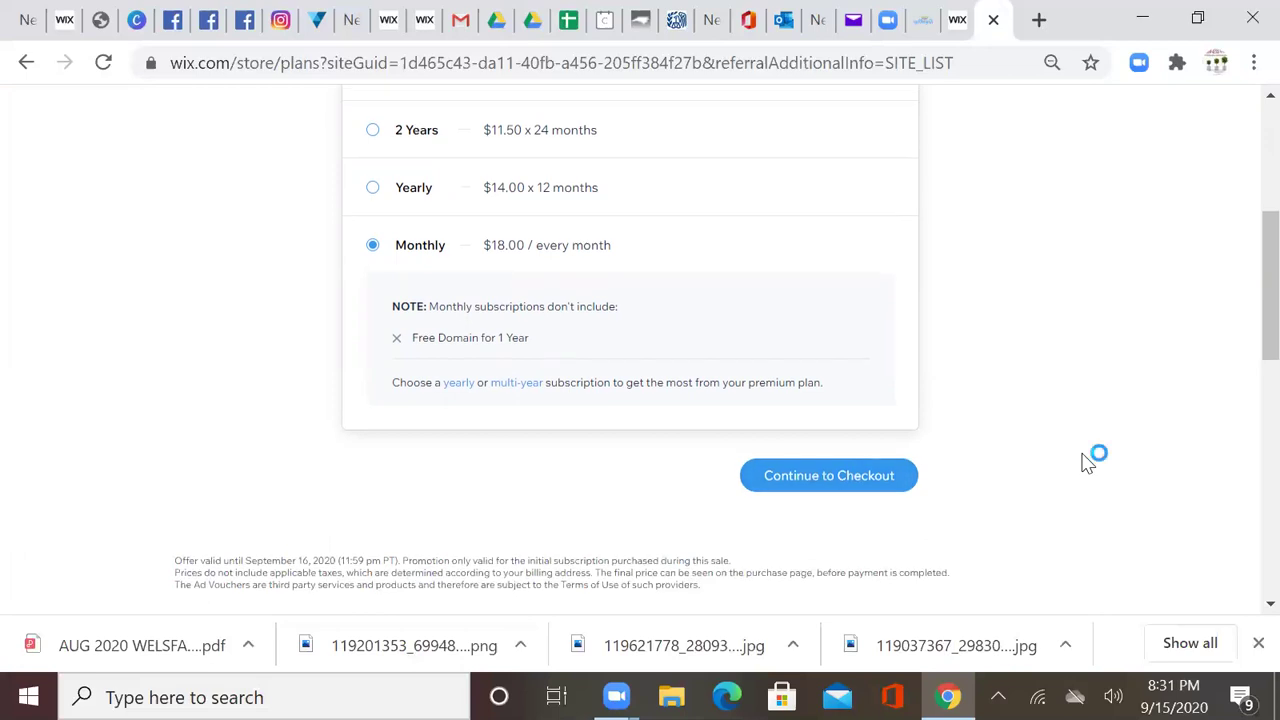